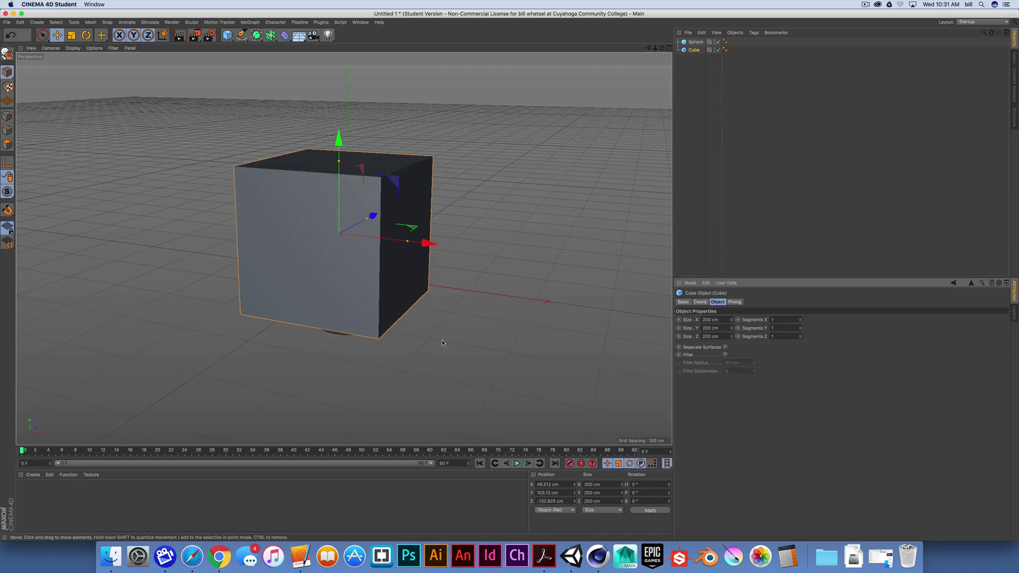
Move the cube clear of the sphere to about X 147, Y 110 and Z 352 cm
left_click_drag(442, 343, 446, 351, "alt")
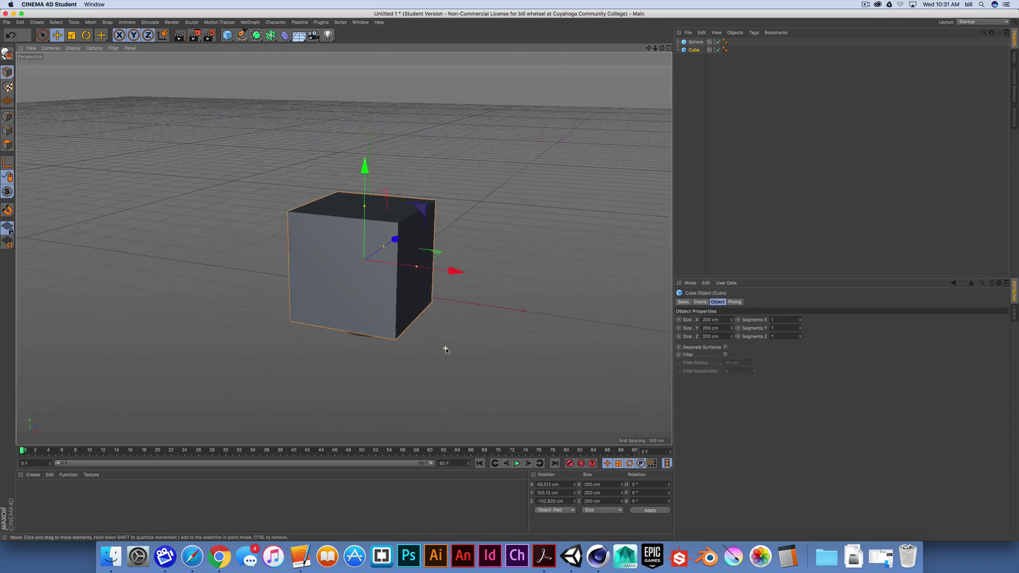
scroll(446, 350, "up", 2)
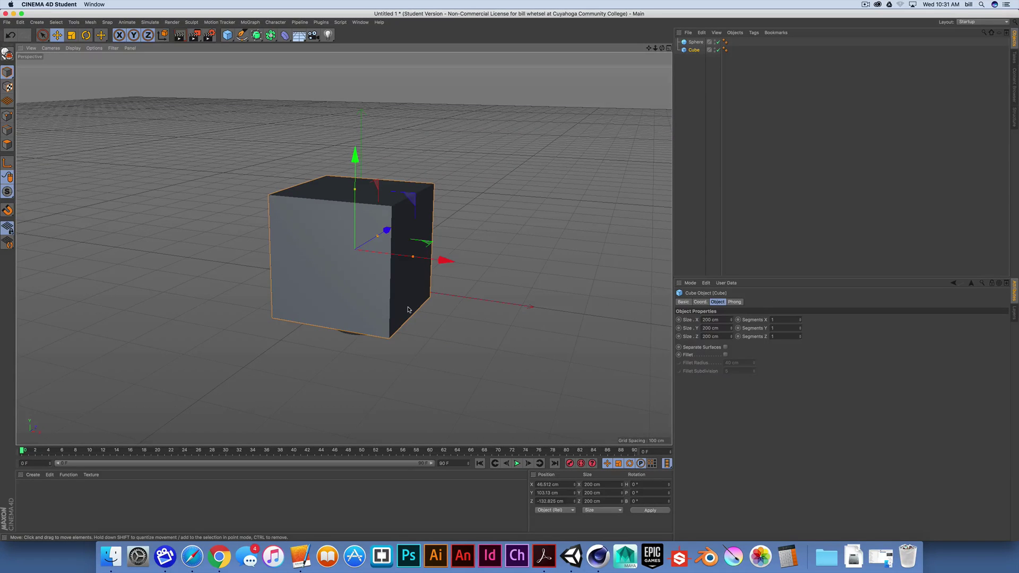
mouse_move(431, 328)
left_mouse_down("alt")
mouse_move(422, 338)
mouse_move(438, 343)
left_mouse_up("alt")
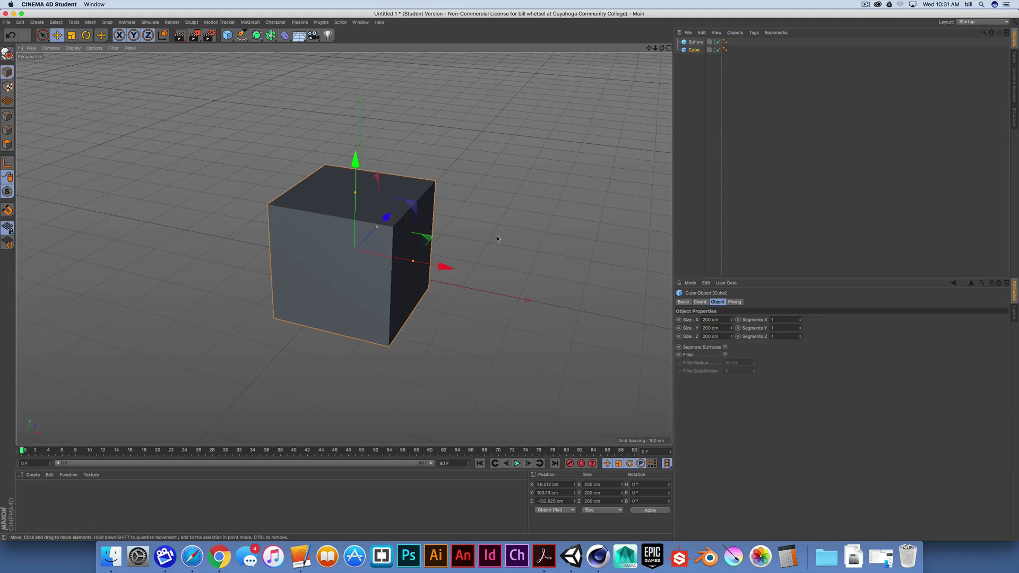
mouse_move(497, 235)
left_mouse_down("alt")
mouse_move(433, 223)
mouse_move(472, 202)
mouse_move(506, 240)
left_mouse_up("alt")
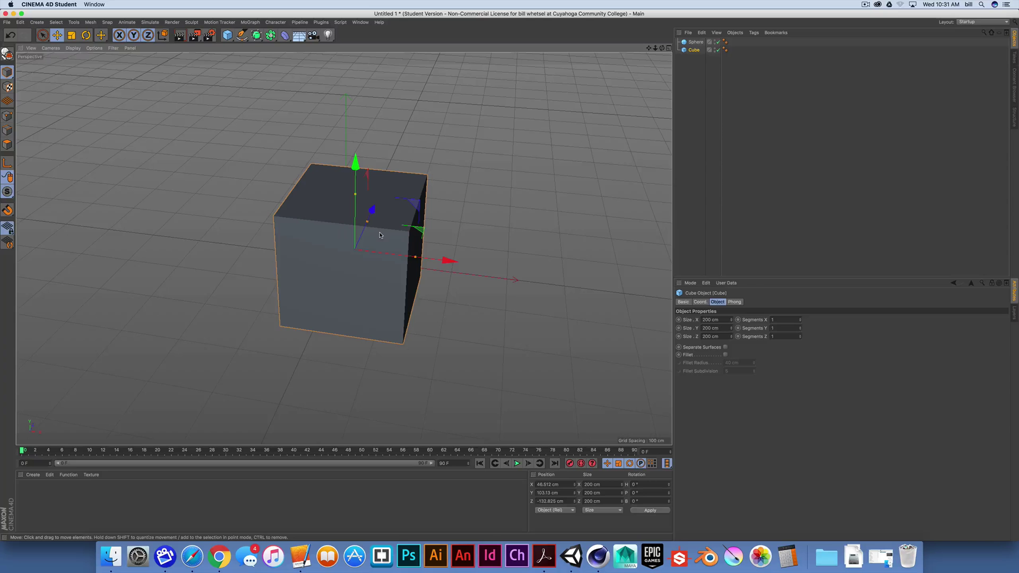
mouse_move(443, 244)
left_mouse_down("alt")
mouse_move(460, 218)
mouse_move(442, 231)
left_mouse_up("alt")
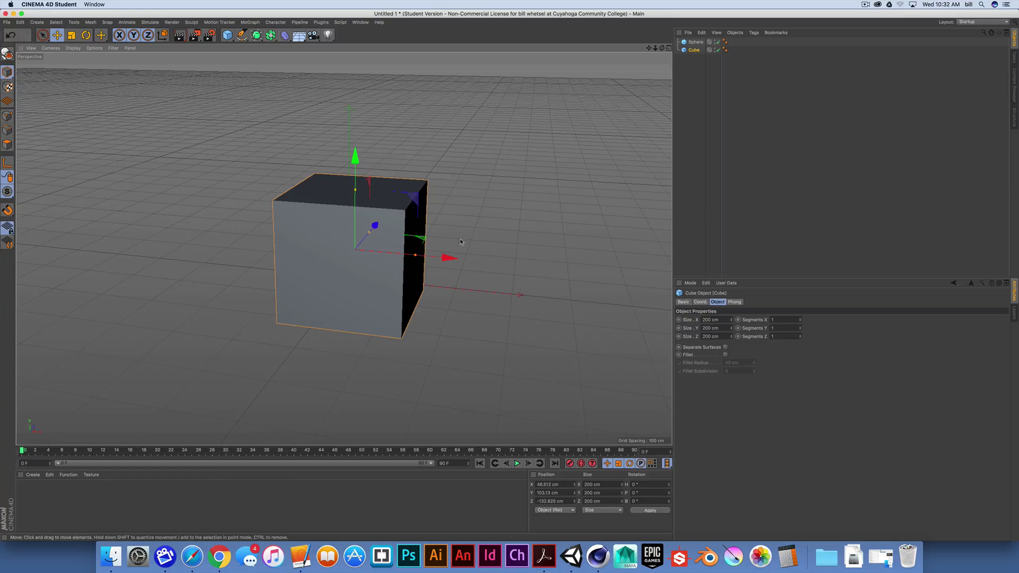
left_click_drag(354, 159, 352, 139)
left_click_drag(447, 229, 497, 233)
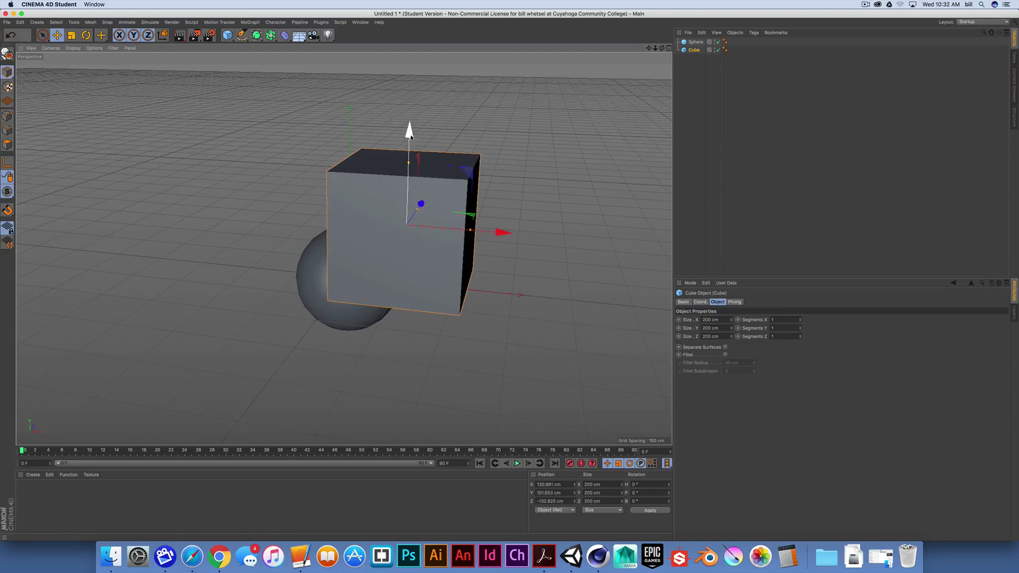
left_click_drag(411, 137, 409, 161)
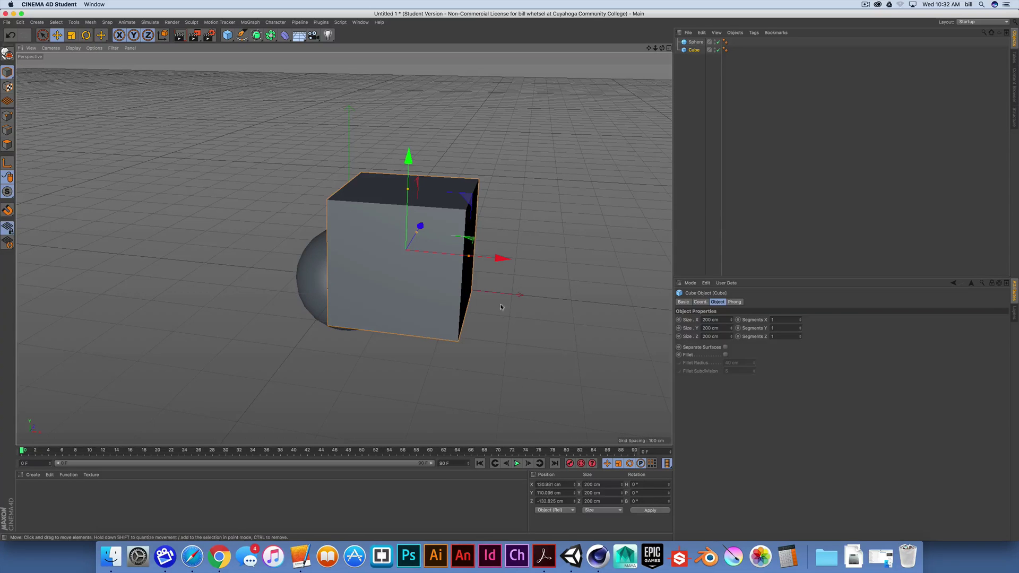
left_click_drag(499, 258, 505, 258)
left_click_drag(428, 229, 516, 206)
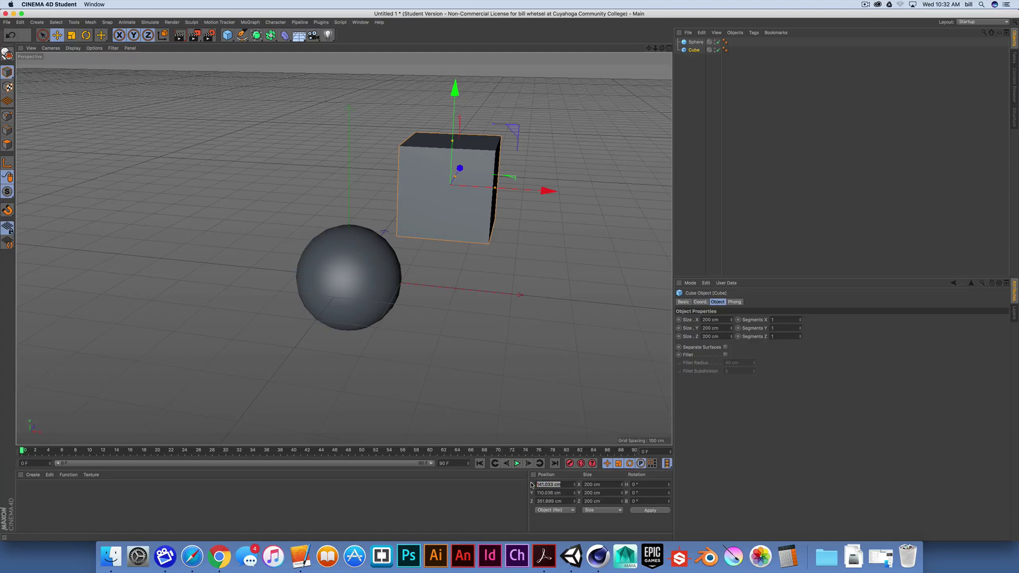
Set the cube's X, Y and Z position to 0 cm and apply the coordinates
key("super+a")
type("0")
left_click(563, 493)
key("super+a")
type("0")
left_click_drag(563, 501, 535, 502)
type("0")
left_click(646, 512)
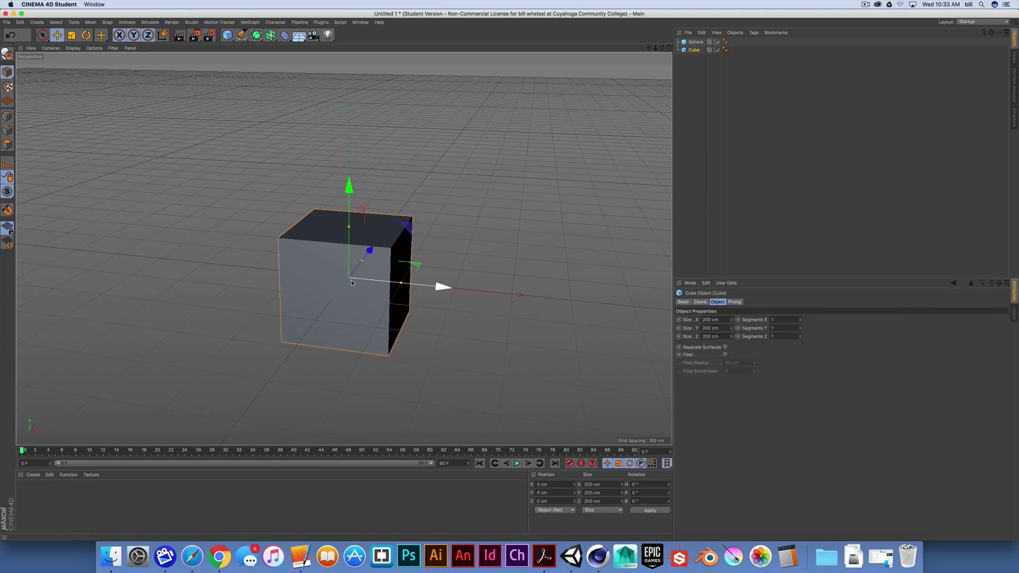
Move the view away from the cube and bring it back by framing the selected cube
scroll(388, 298, "down", 4)
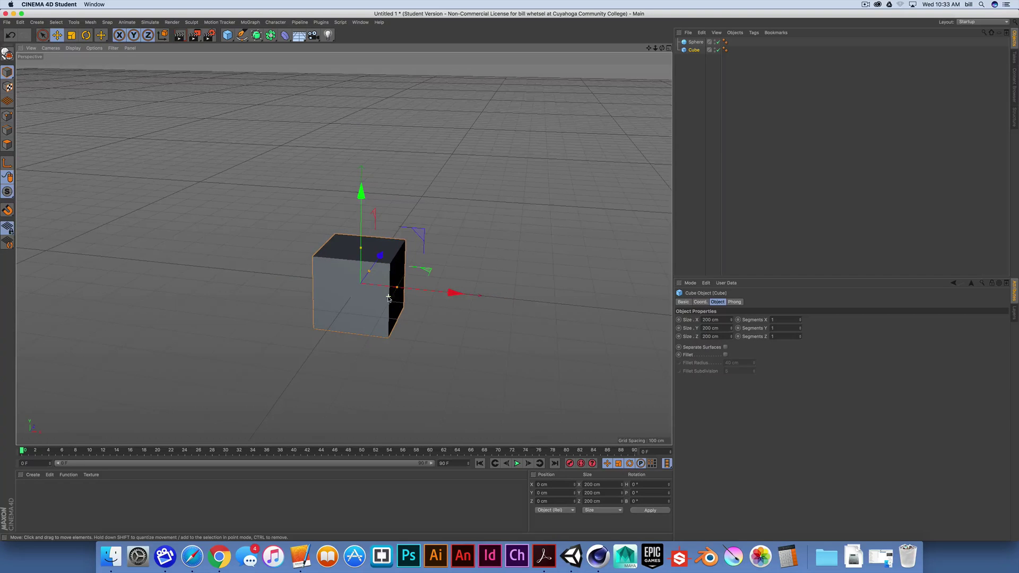
scroll(389, 298, "down", 3)
middle_click_drag(355, 284, 662, 271, "alt")
scroll(539, 291, "down", 5)
left_click_drag(539, 291, 632, 249, "alt")
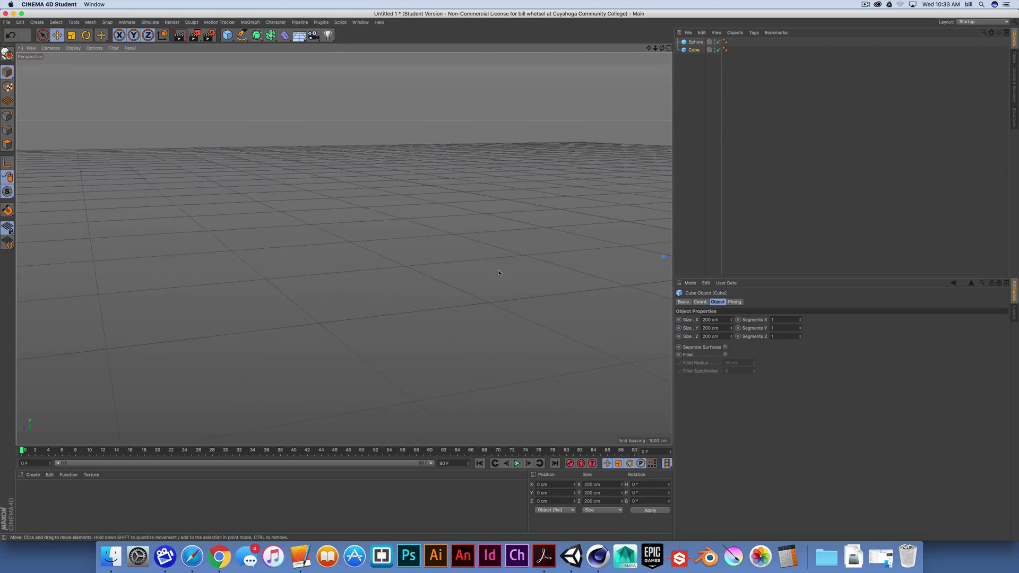
left_click(732, 106)
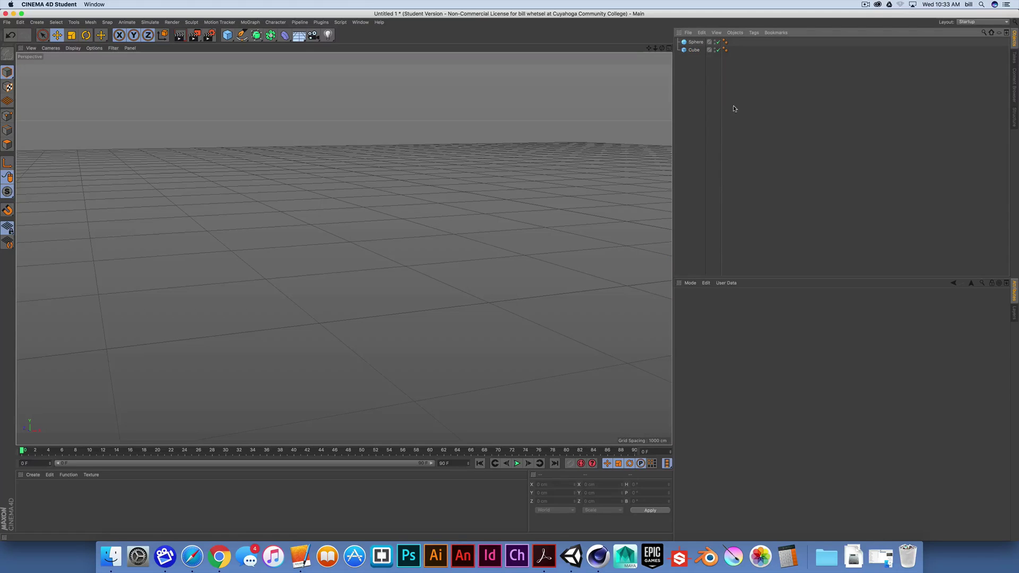
left_click(695, 50)
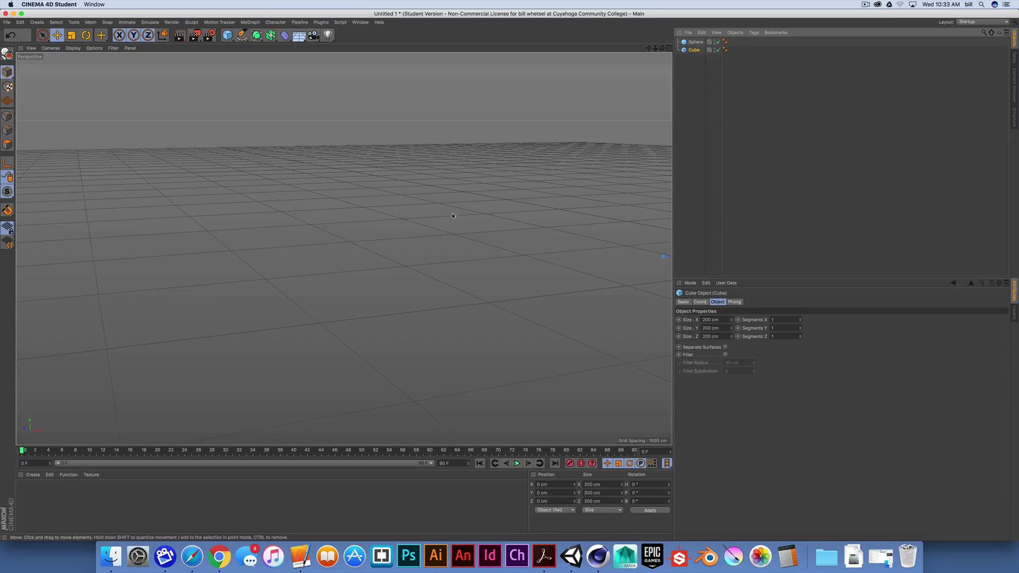
key("o")
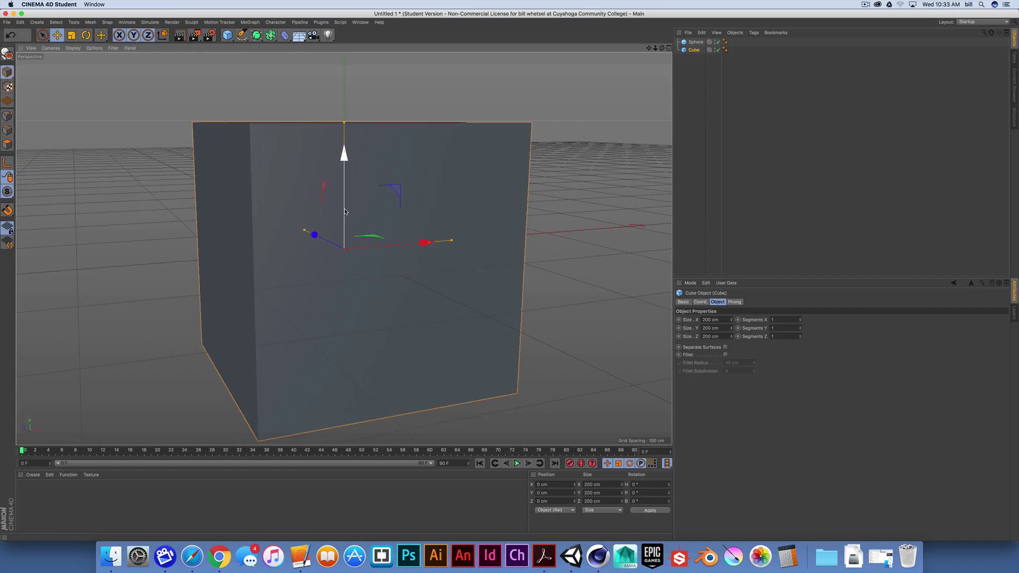
scroll(345, 212, "down", 10)
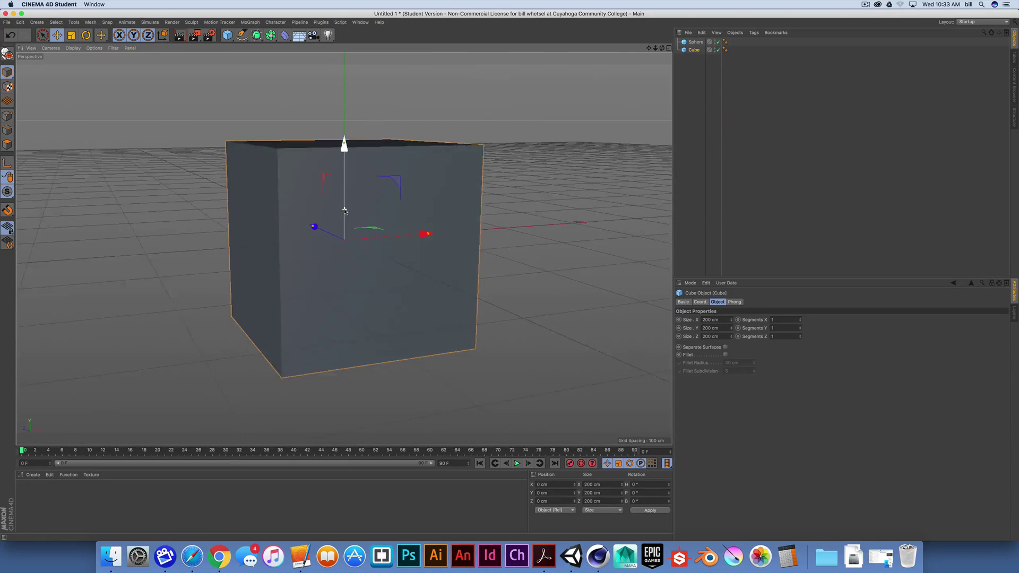
scroll(343, 214, "down", 3)
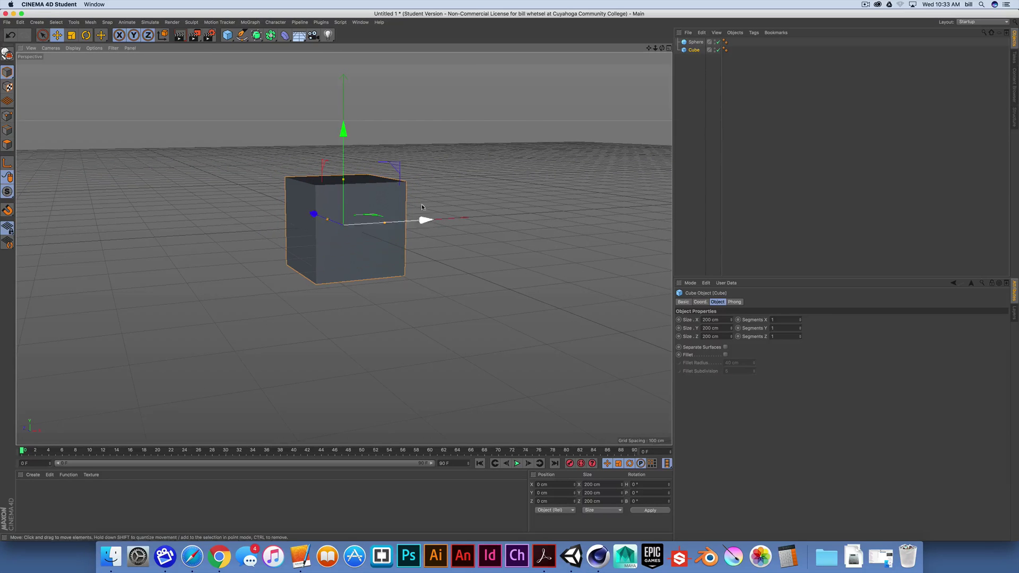
Select the sphere, move the view away from the objects and frame the whole scene again
left_click(695, 42)
scroll(420, 232, "down", 2)
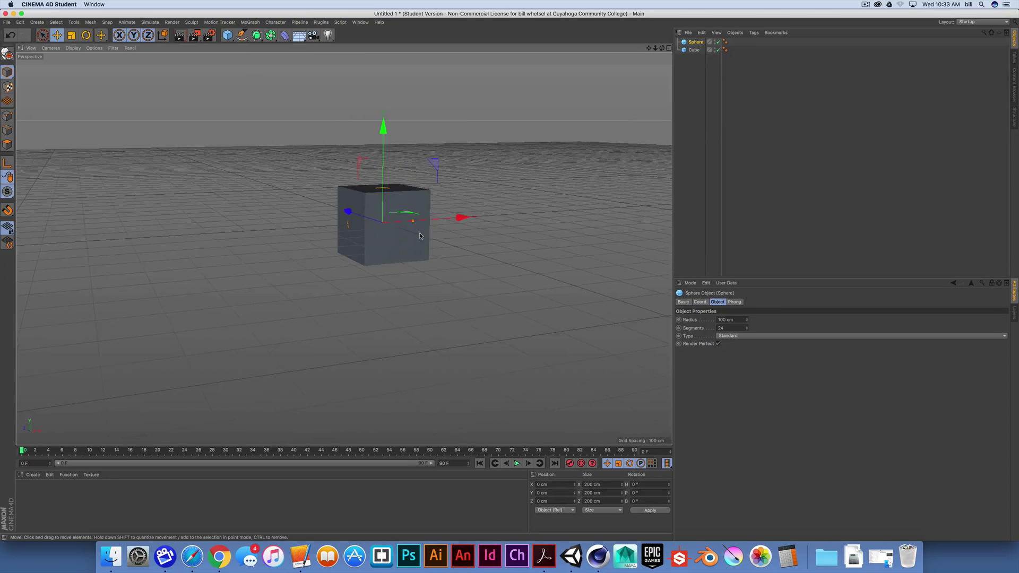
left_click_drag(370, 235, 407, 262, "alt")
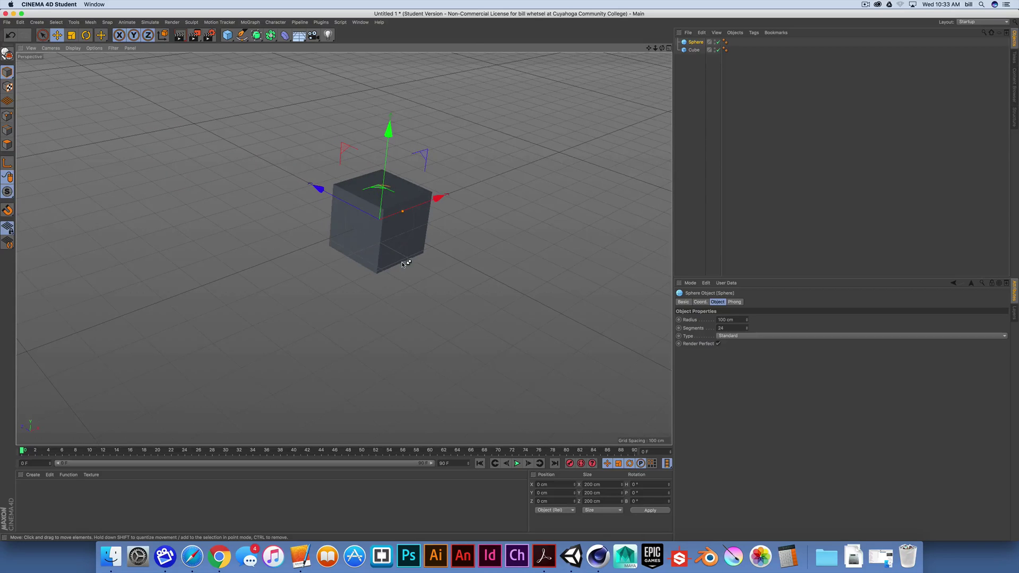
middle_click_drag(361, 235, 673, 106, "alt")
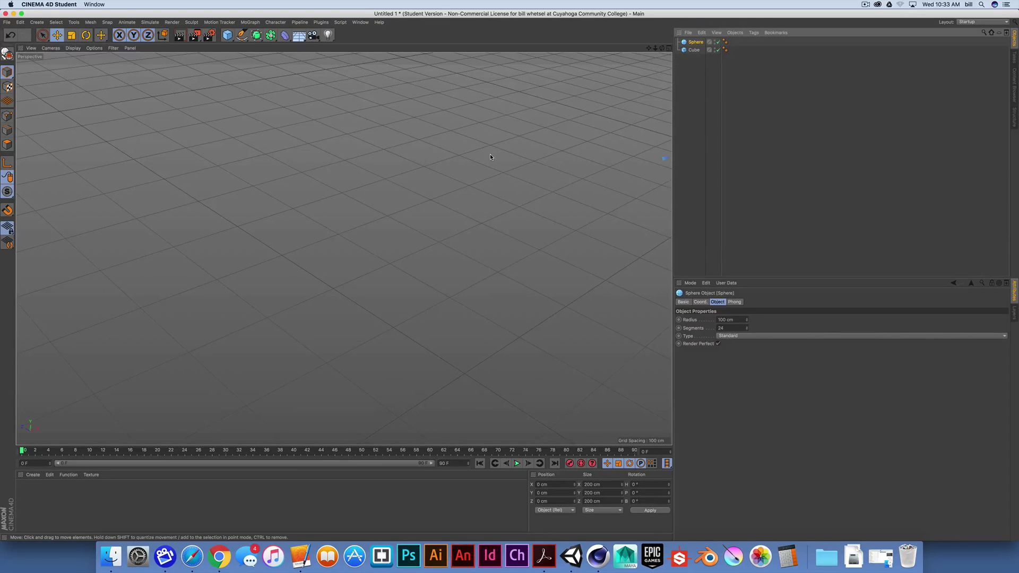
key("h")
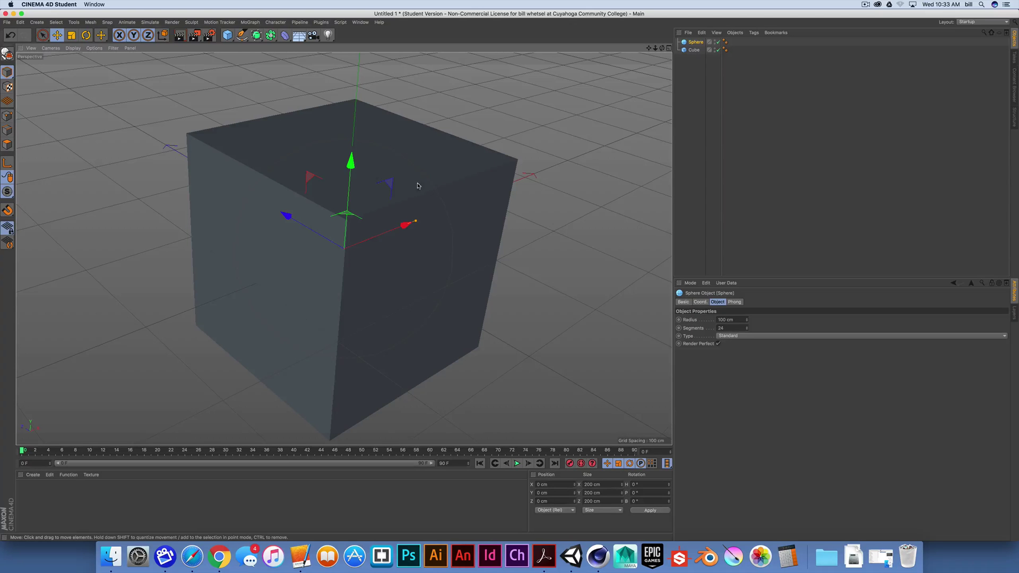
left_click_drag(432, 237, 359, 236, "alt")
scroll(357, 234, "down", 5)
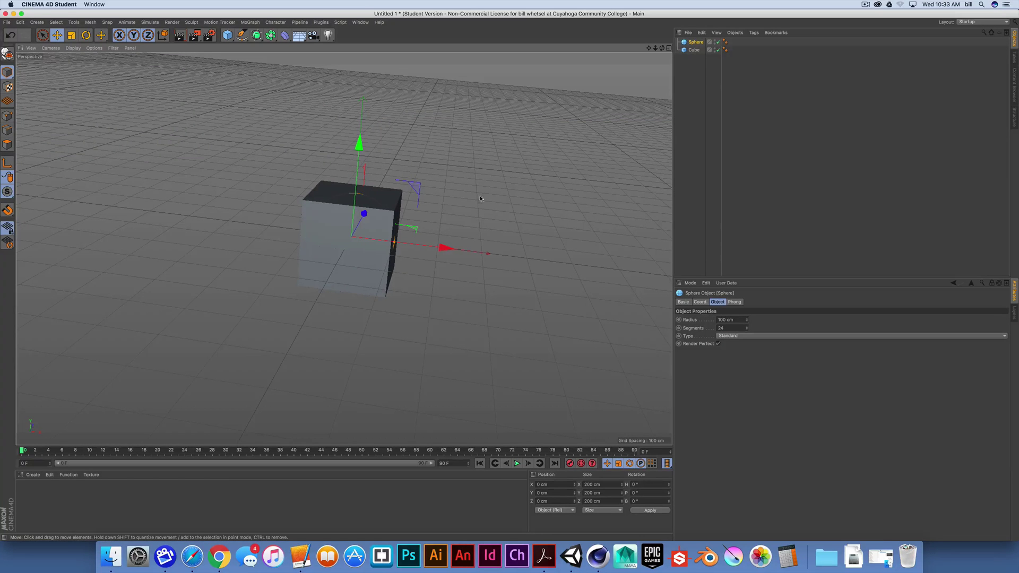
left_click_drag(470, 211, 384, 202, "alt")
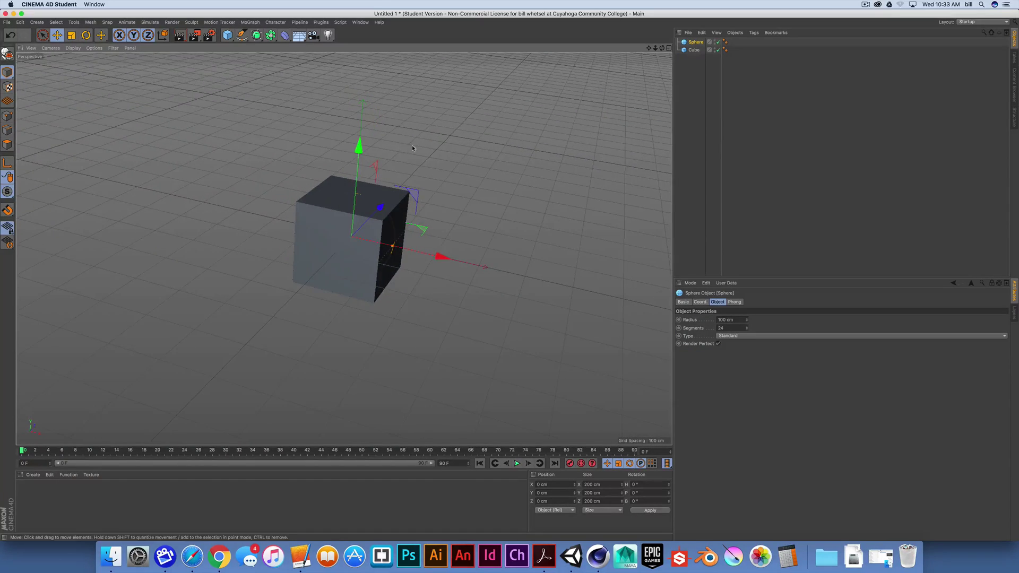
left_click_drag(415, 149, 436, 126, "alt")
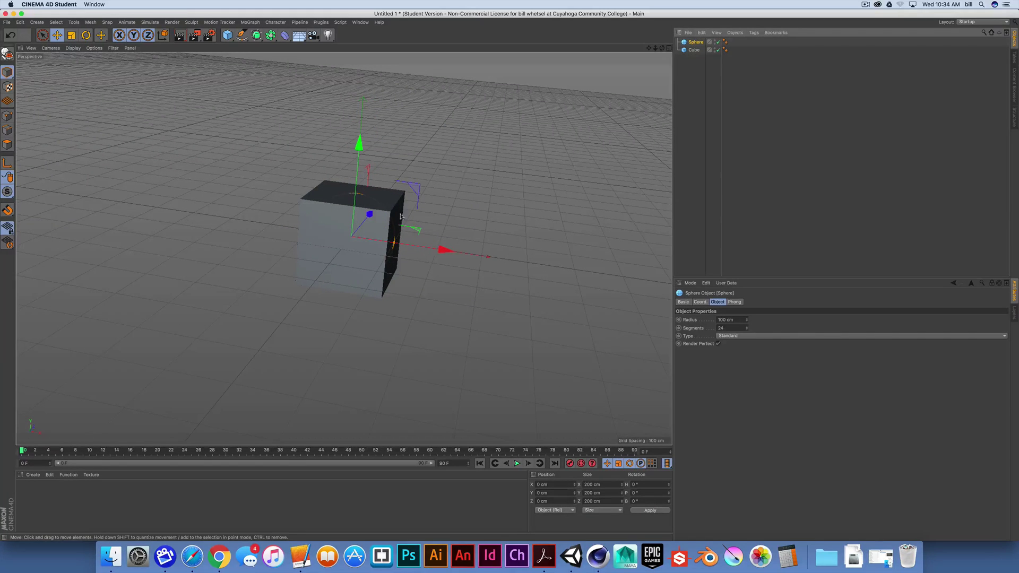
Delete the cube and undo the deletion
left_click(697, 61)
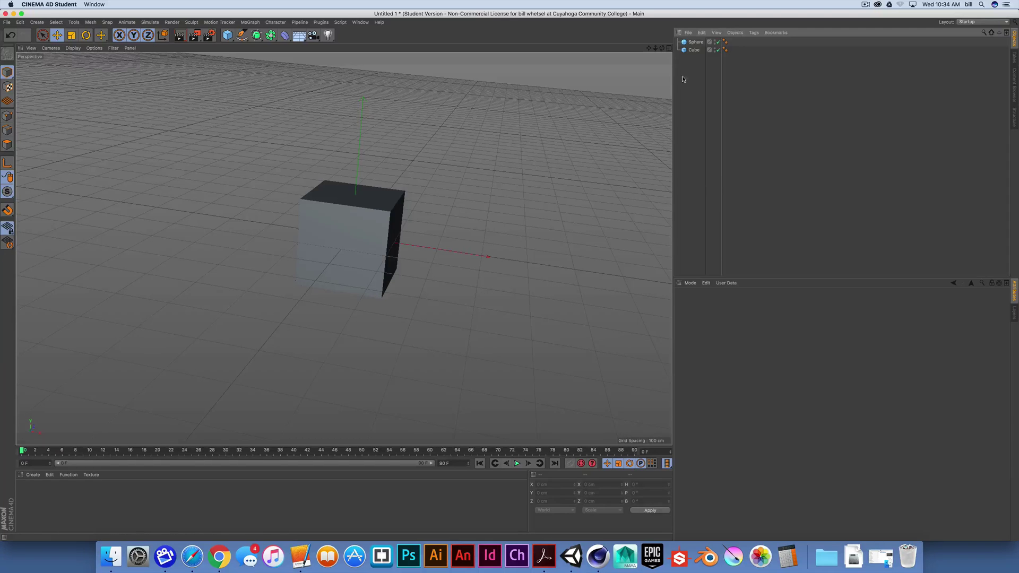
left_click(696, 42)
left_click(696, 50)
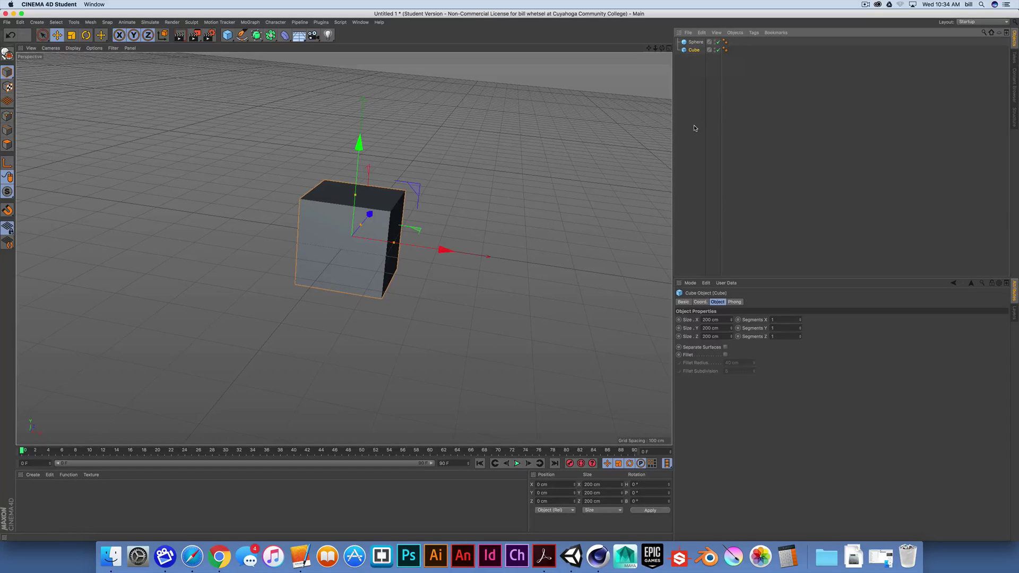
key("Delete")
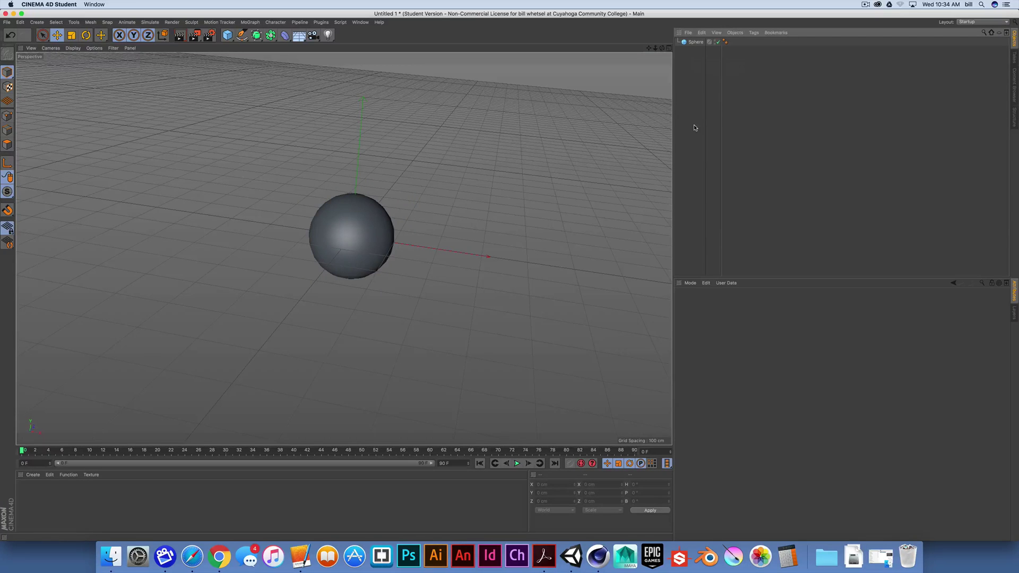
key("super+z")
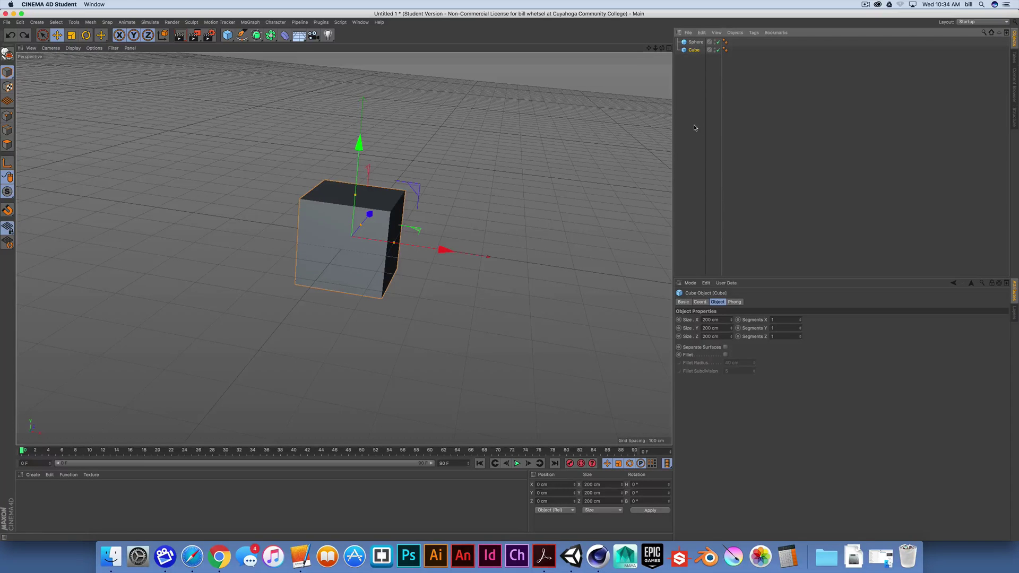
left_click(20, 22)
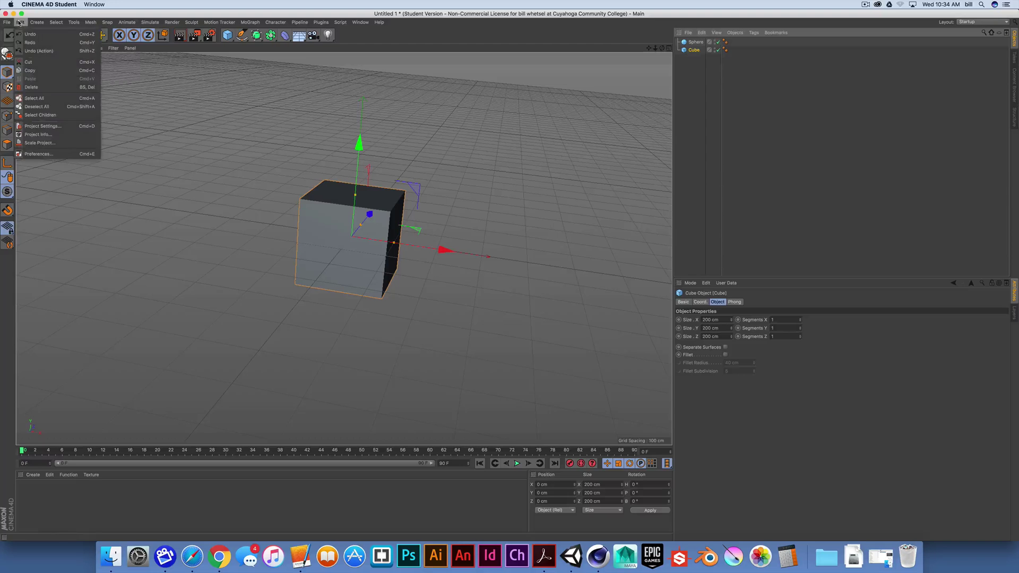
left_click(22, 23)
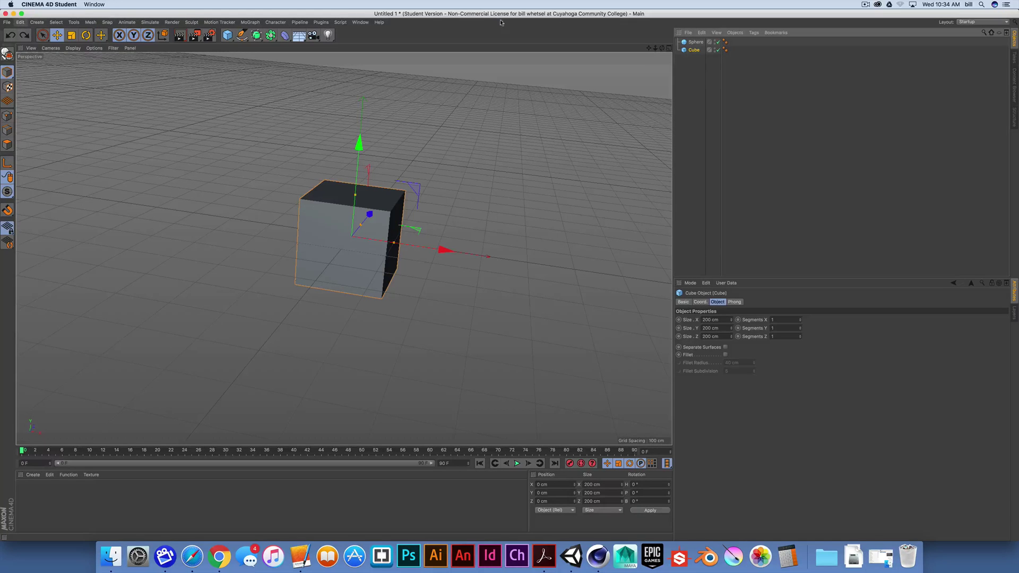
Select the sphere and the cube together and clear the selection
left_click(693, 58)
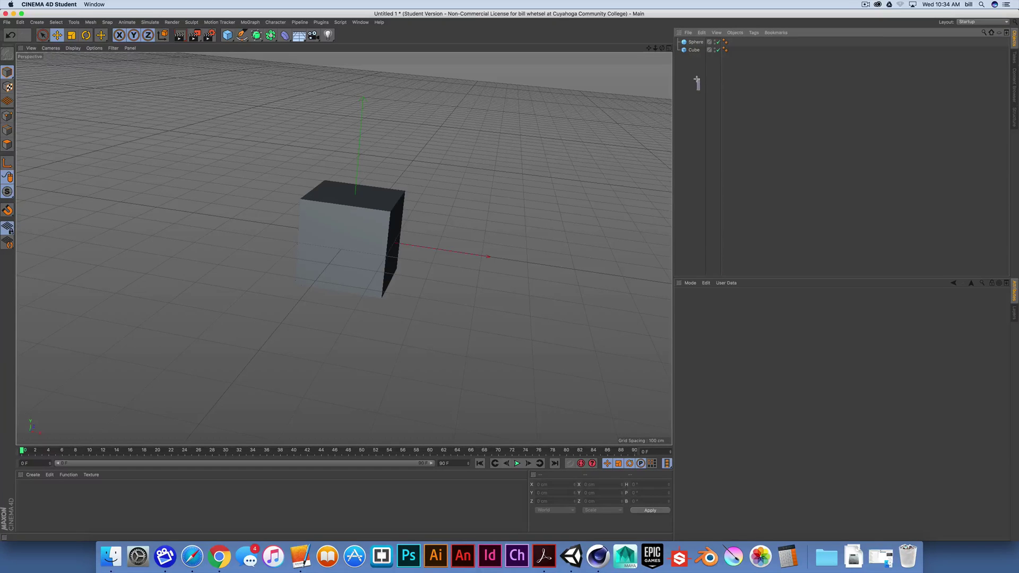
left_click_drag(695, 60, 694, 50)
left_click_drag(694, 51, 691, 42)
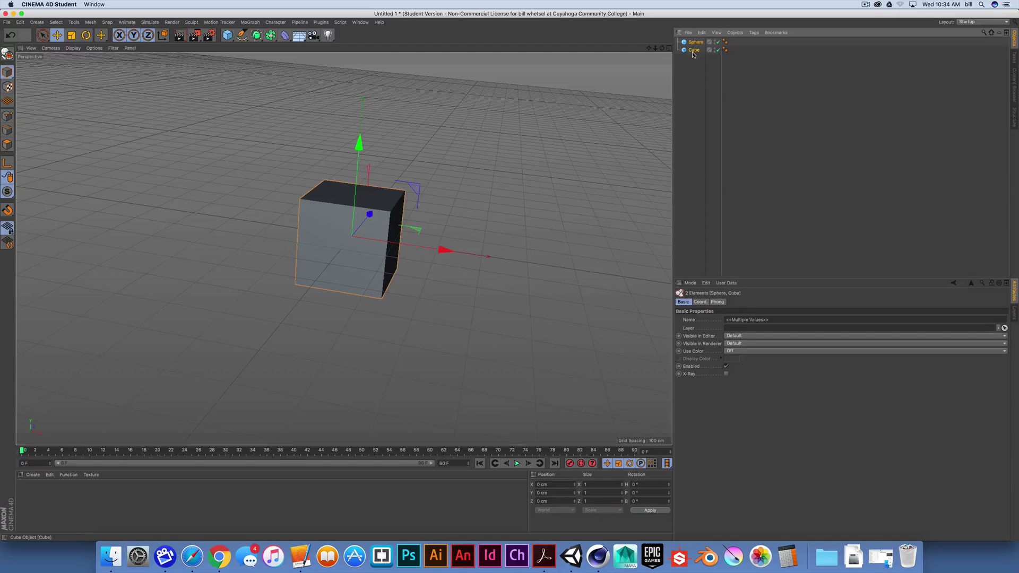
left_click(693, 60)
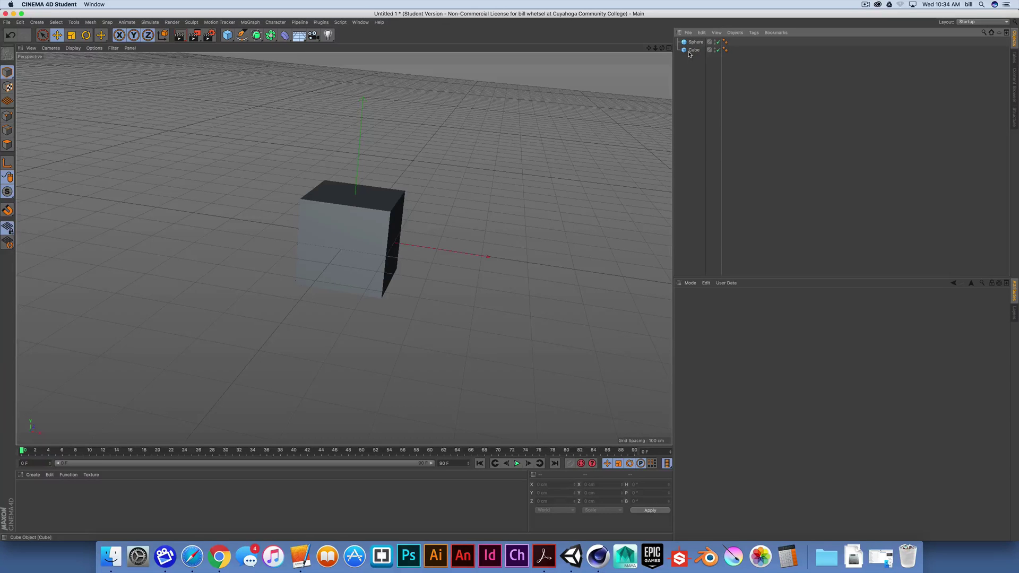
Switch the selection between the cube and the sphere, ending with the cube picked in the viewport
left_click(693, 50)
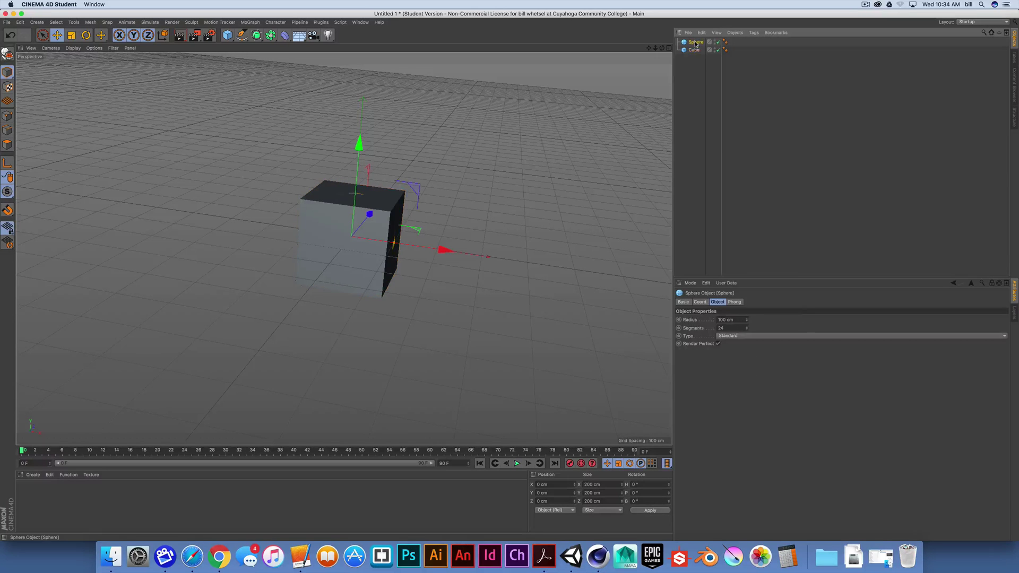
left_click(238, 222)
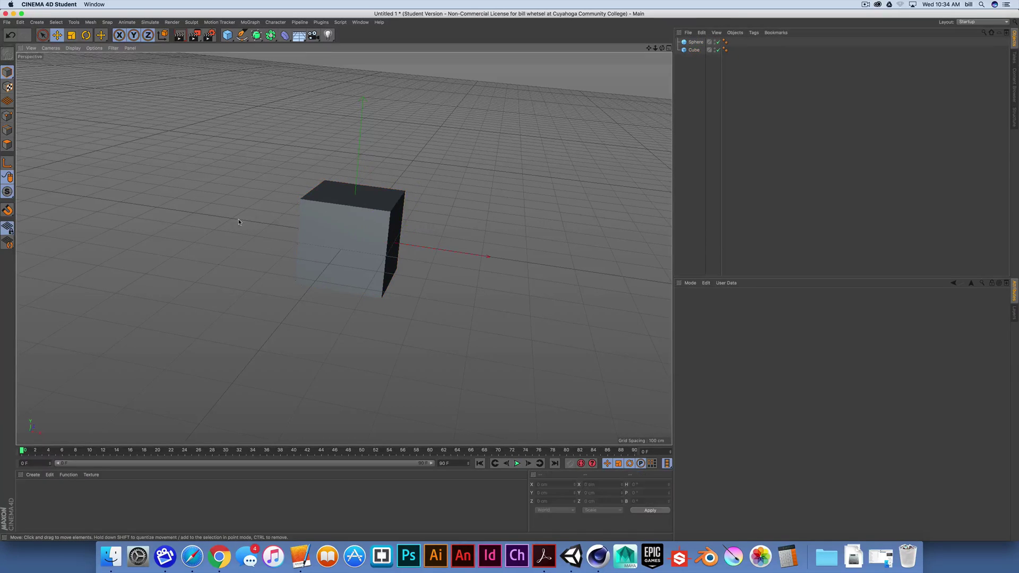
left_click(319, 218)
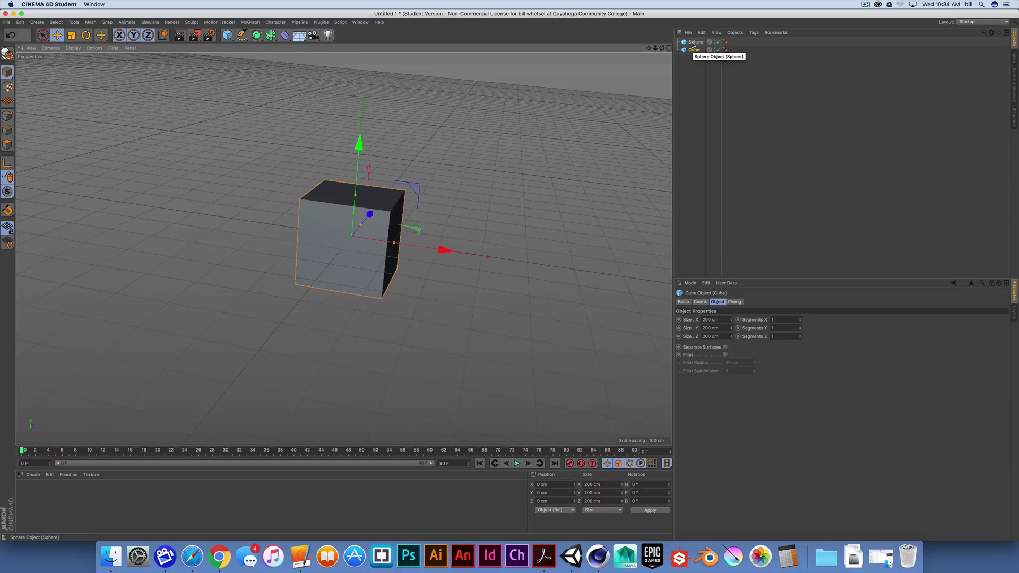
Delete the sphere and the cube so the scene is empty
left_click(699, 69)
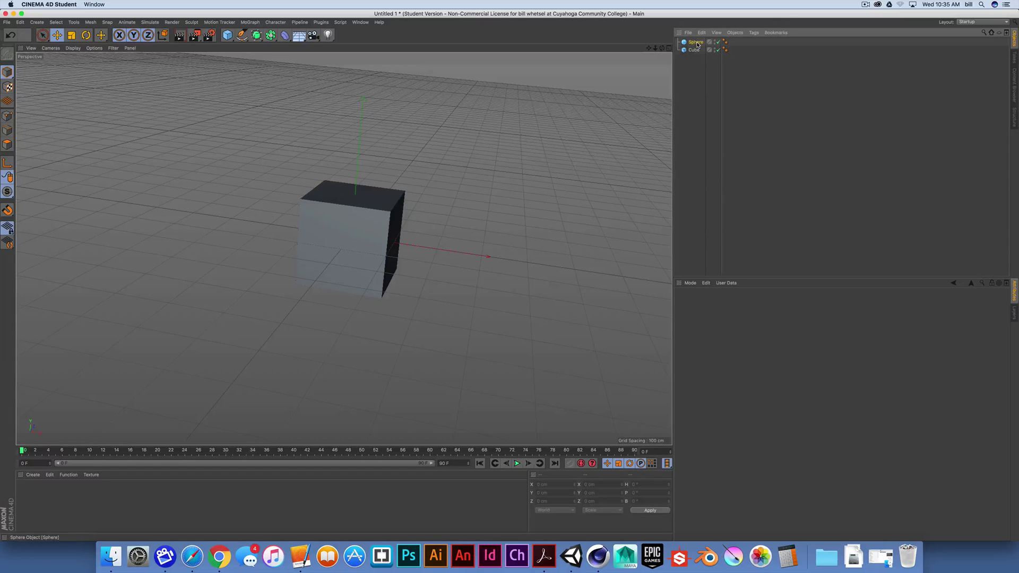
left_click(696, 42)
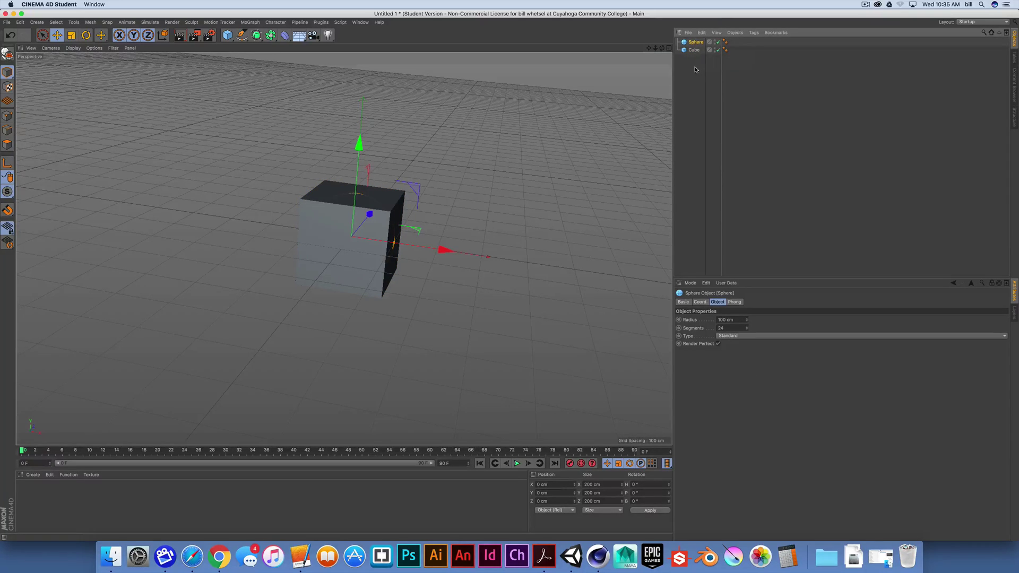
key("Delete")
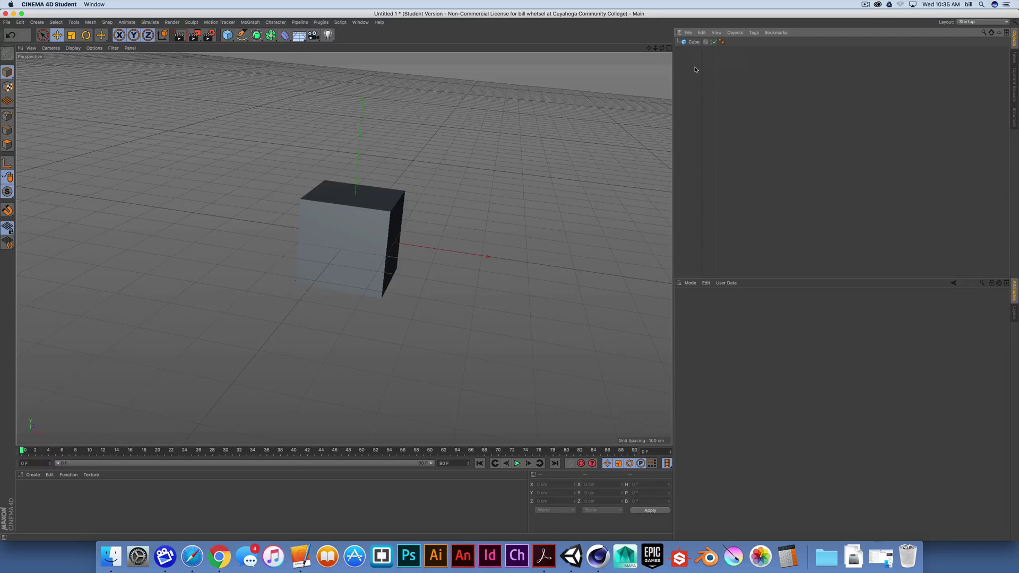
left_click(693, 42)
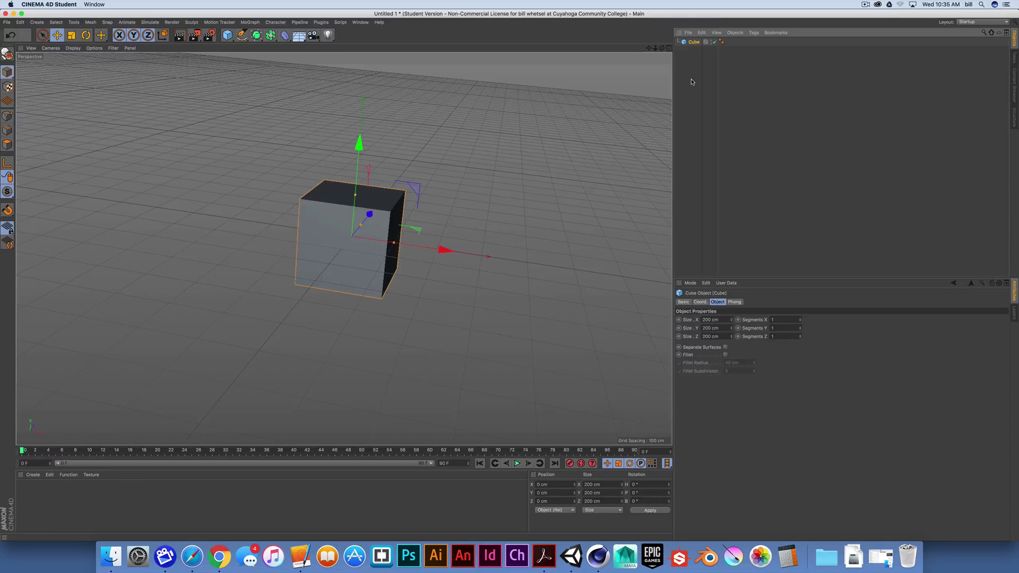
key("Delete")
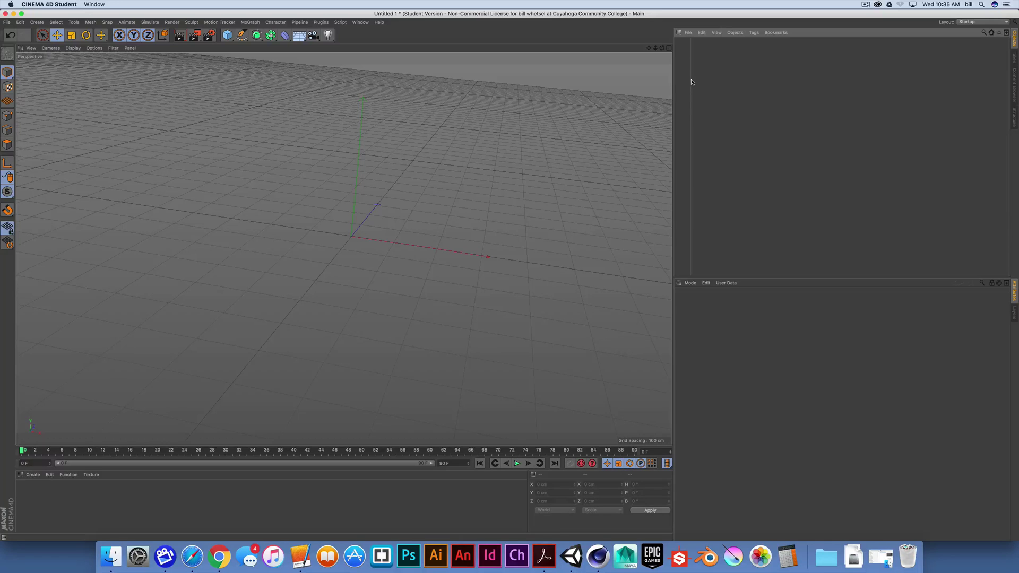
Add a cube primitive and delete it again
left_click(227, 35)
left_click(227, 35)
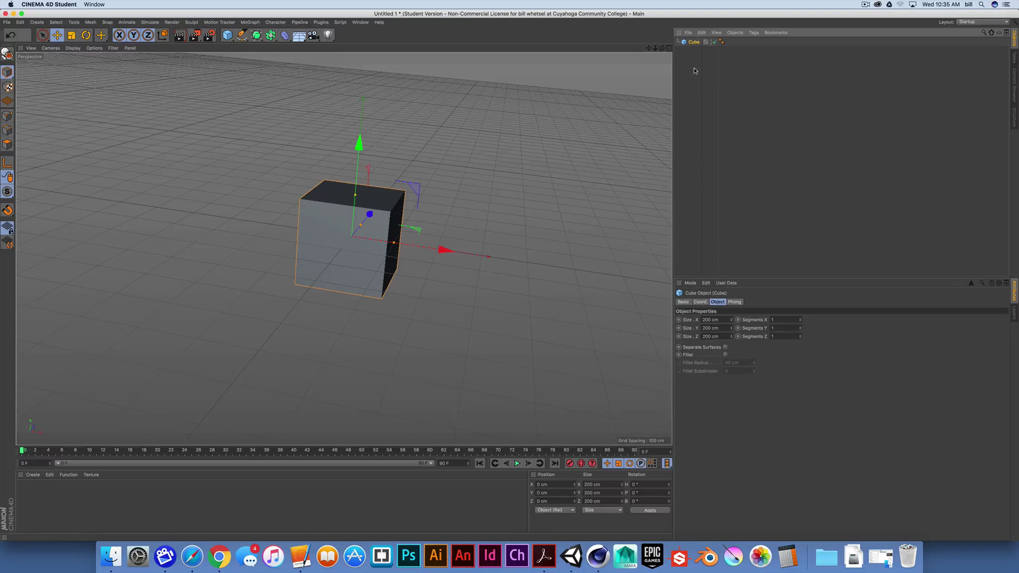
key("Delete")
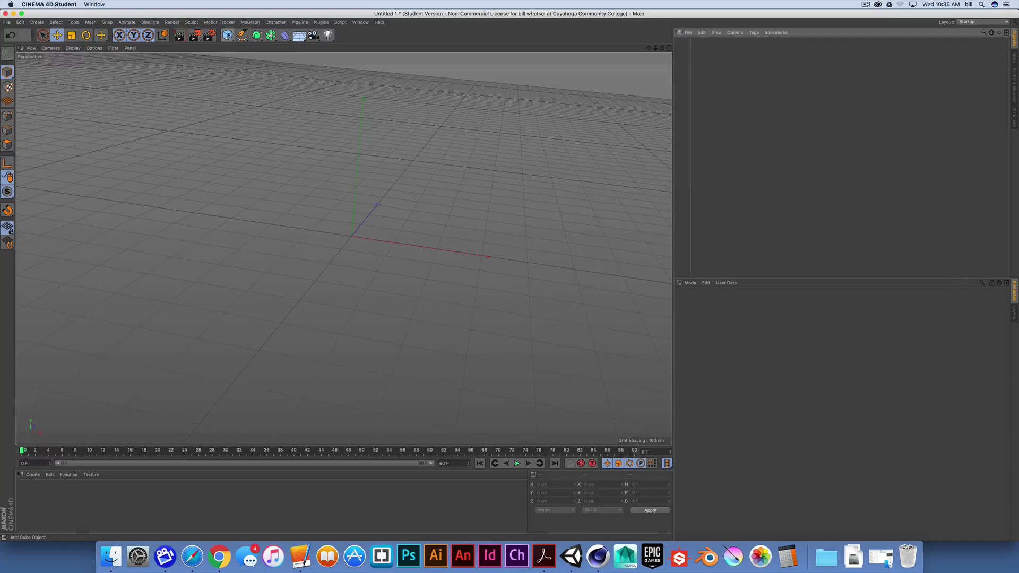
Add a cube and a sphere primitive at the scene origin
left_click(227, 36)
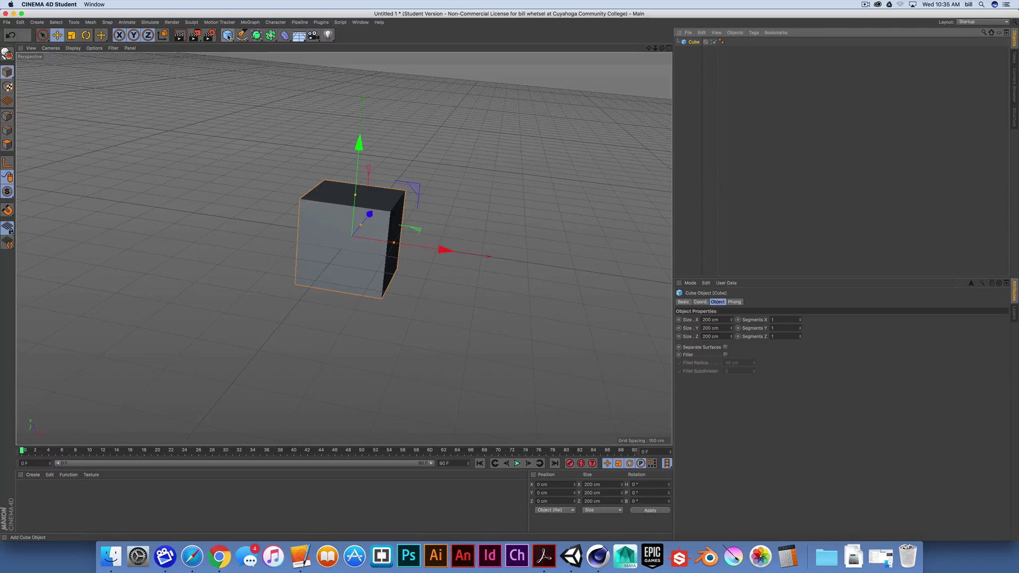
left_click(228, 36)
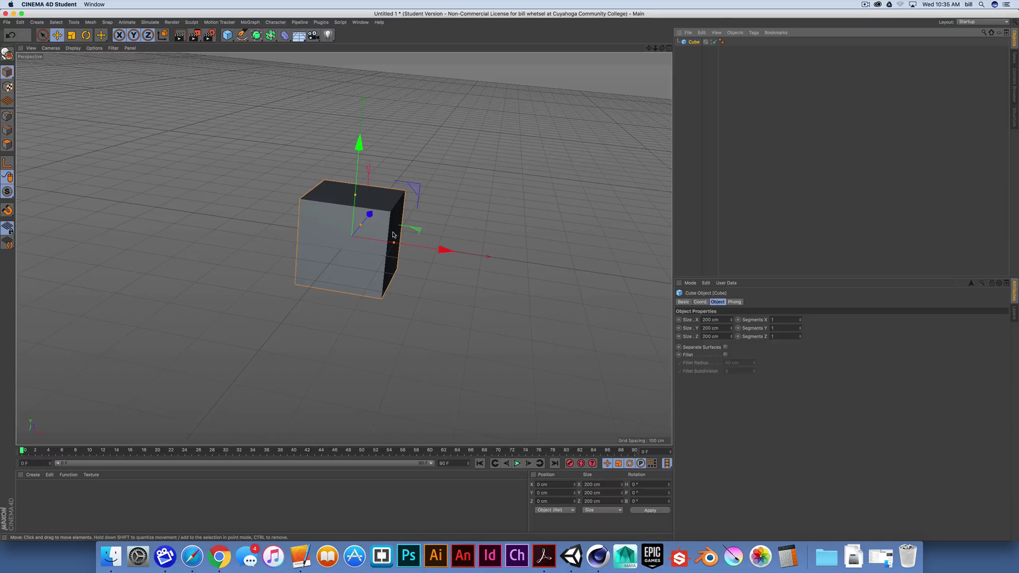
left_click_drag(434, 214, 410, 213, "alt")
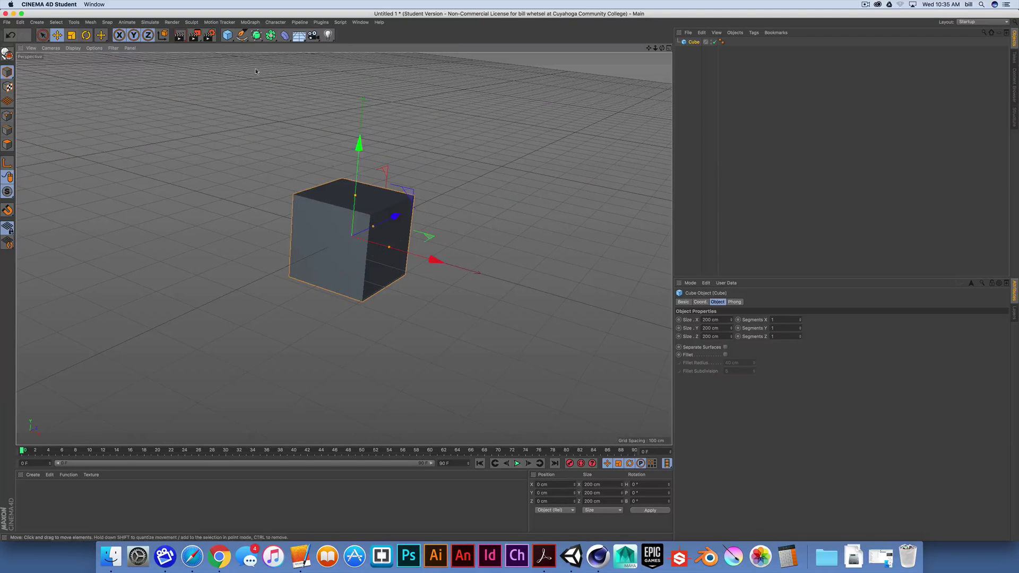
left_click(227, 35)
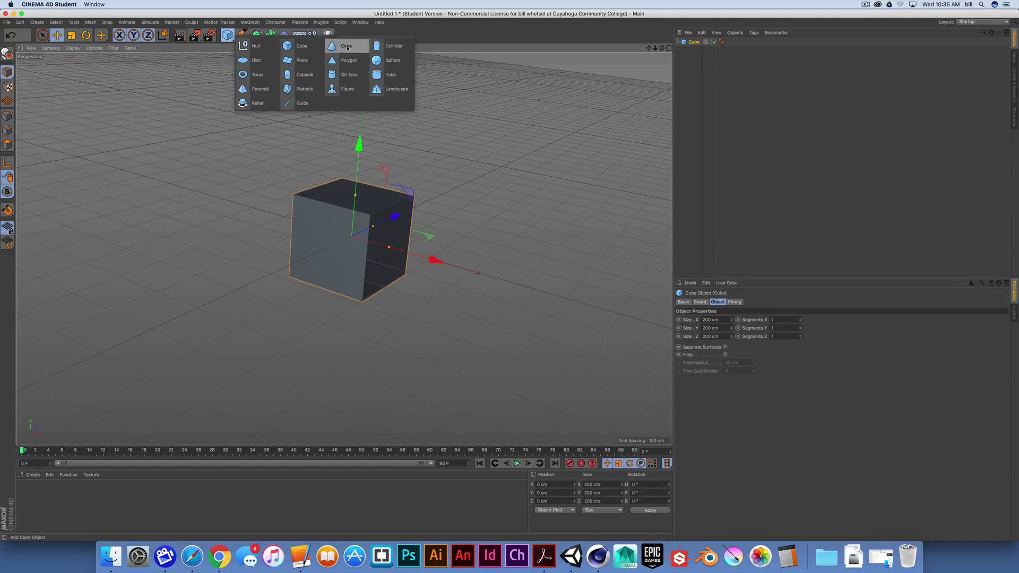
left_click(379, 62)
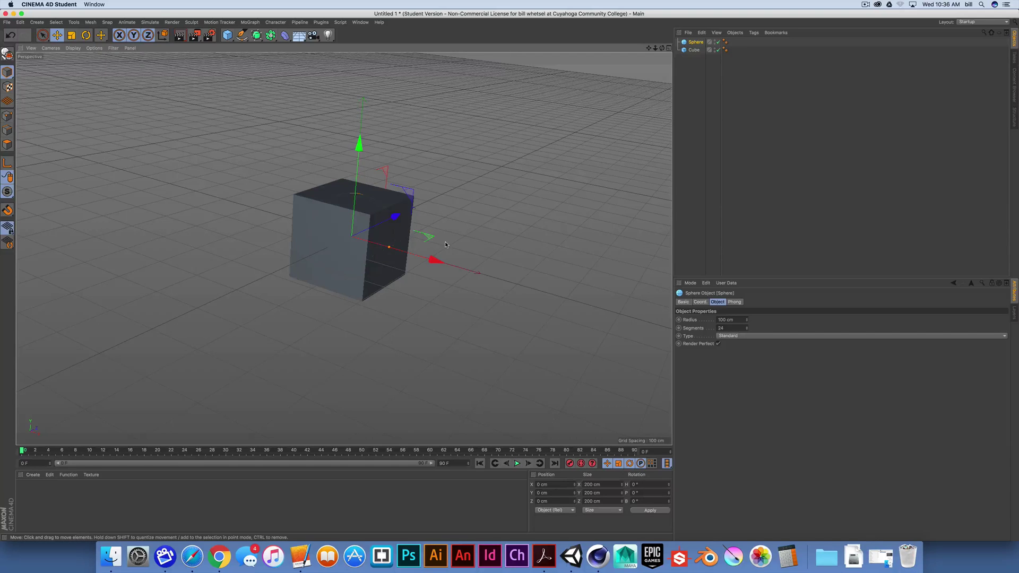
Move the sphere up along the Y axis to about 188 cm so that it sits on top of the cube
left_click(694, 50)
left_click(697, 43)
left_click(695, 50)
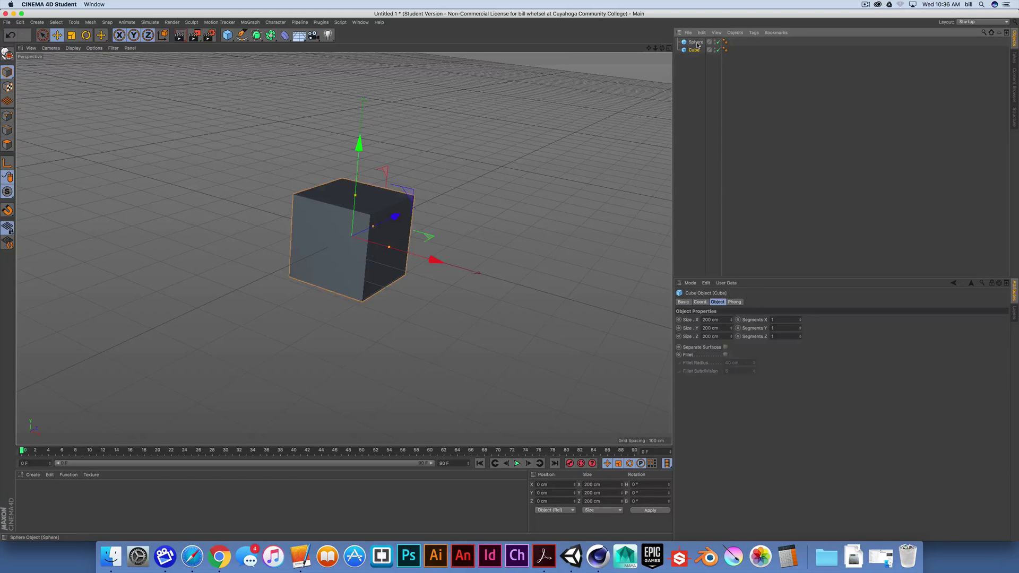
left_click(696, 43)
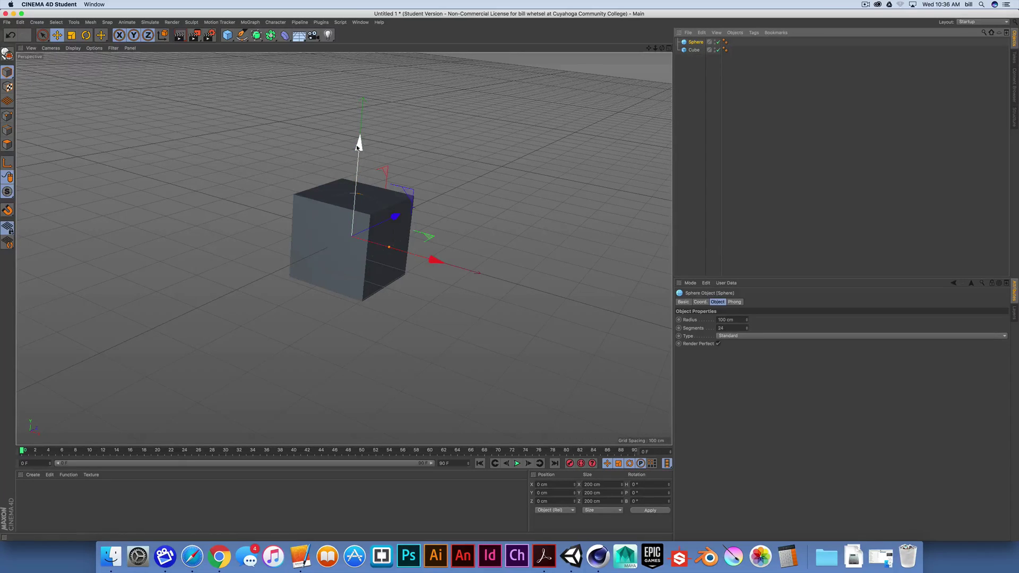
left_click_drag(359, 148, 382, 105)
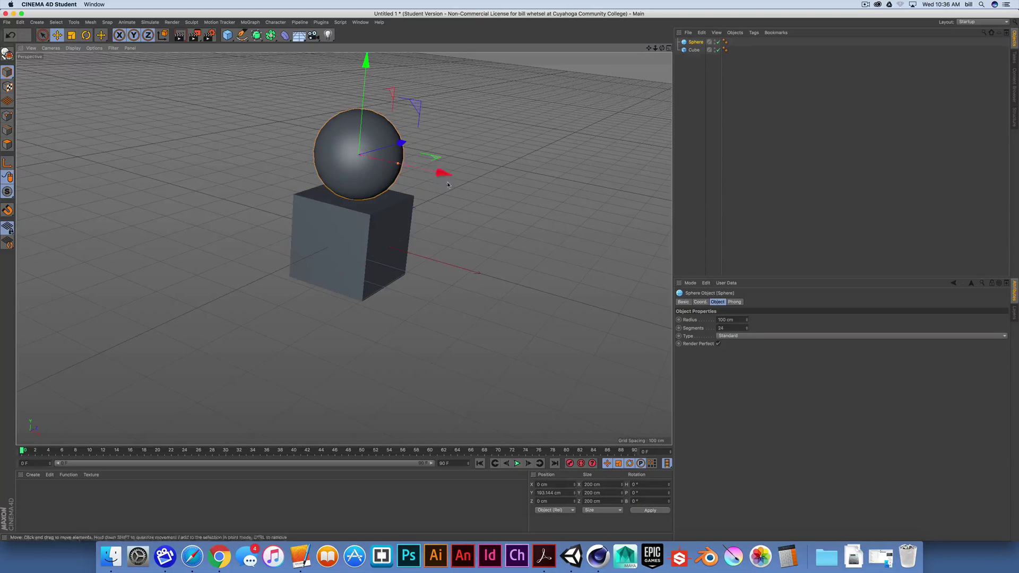
left_click_drag(366, 69, 376, 90)
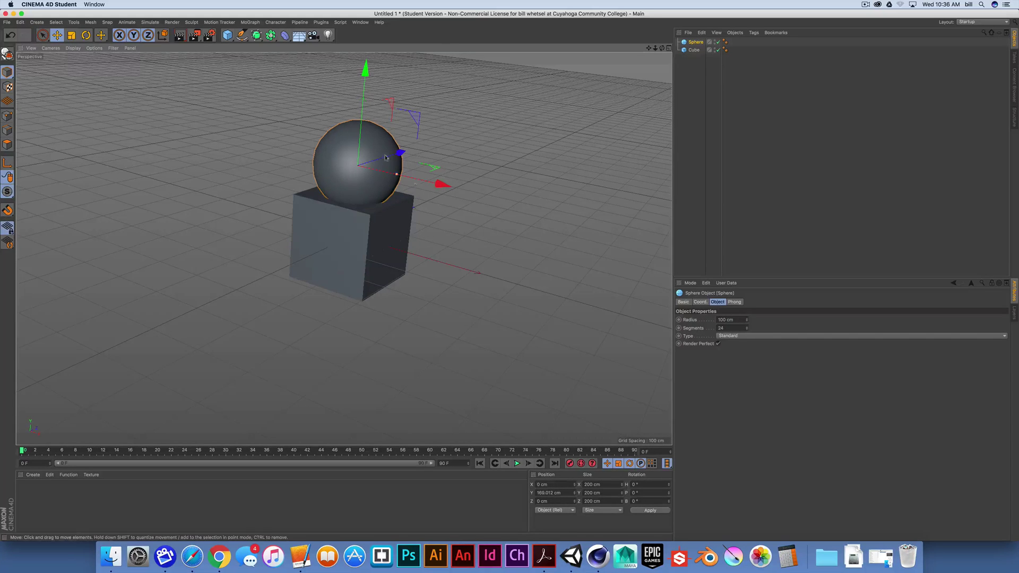
left_click_drag(369, 69, 370, 63)
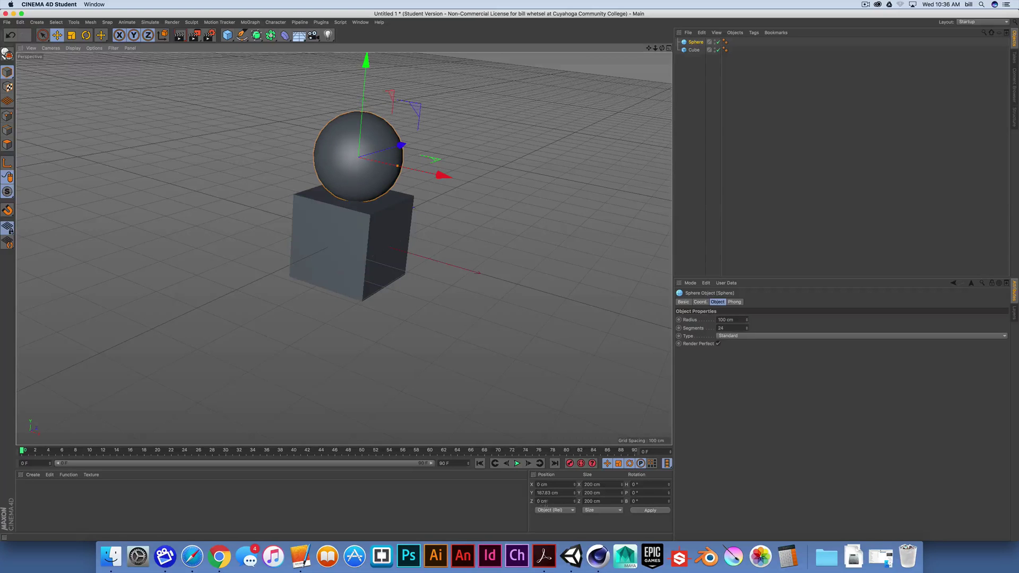
left_click_drag(335, 221, 355, 208, "alt")
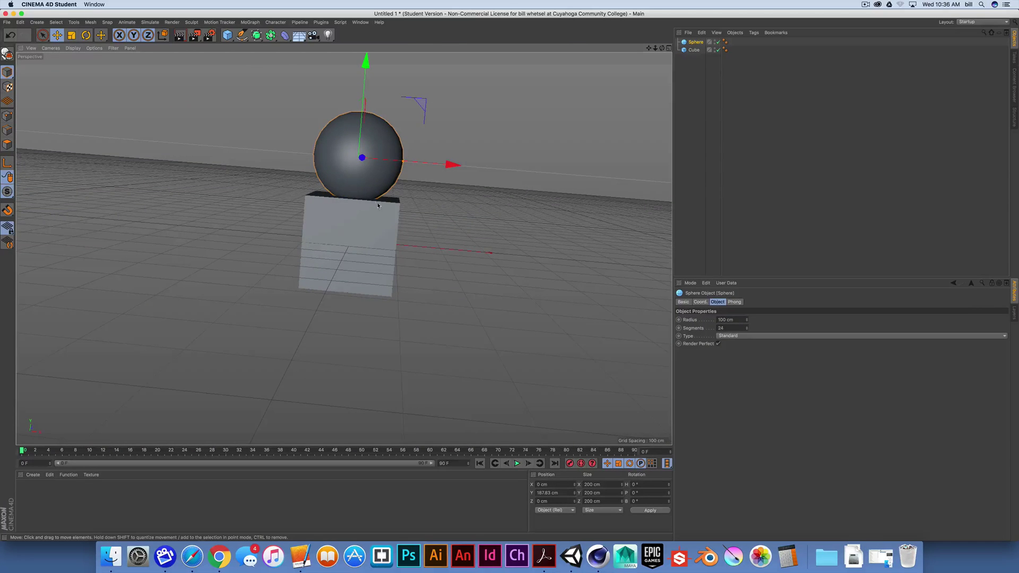
Select the cube and shift it along its Z axis, out from under the sphere
left_click(694, 49)
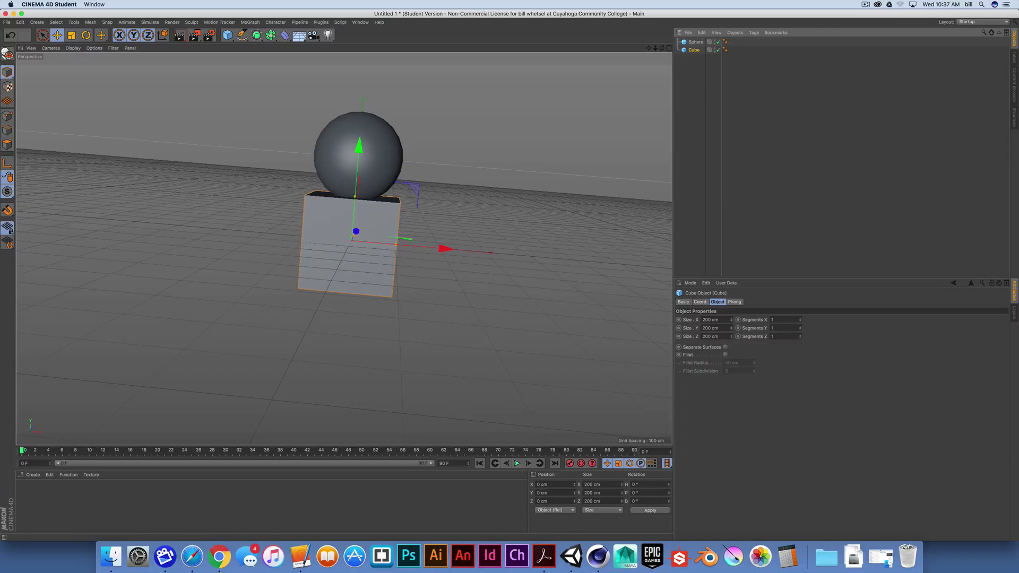
left_click_drag(341, 275, 397, 295, "alt")
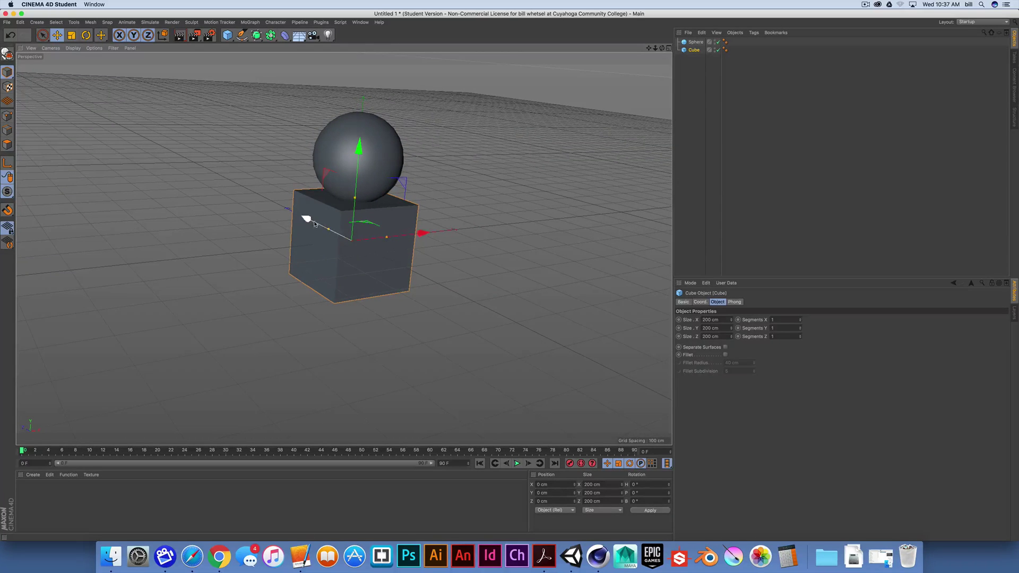
left_click_drag(307, 218, 343, 169)
Select the sphere and move it along the X axis to about 146 cm
left_click(343, 168)
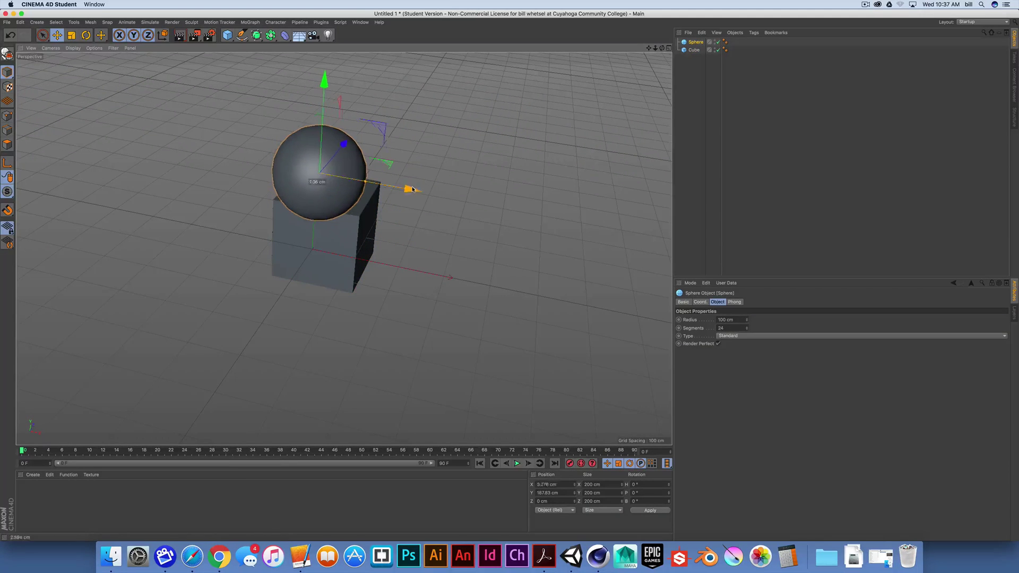
left_click_drag(412, 189, 428, 193)
left_click_drag(417, 245, 409, 225, "alt")
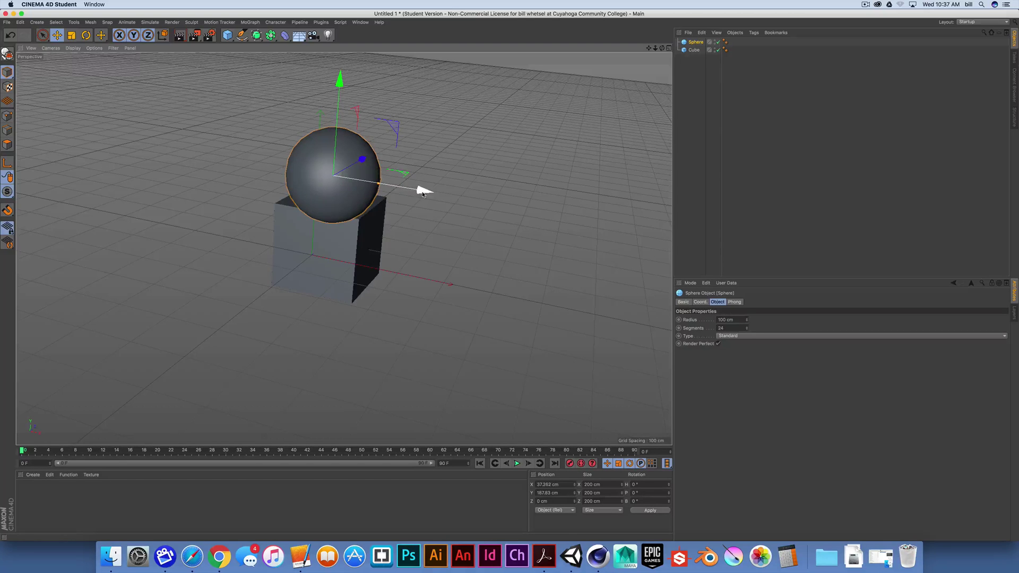
left_click_drag(419, 191, 476, 198)
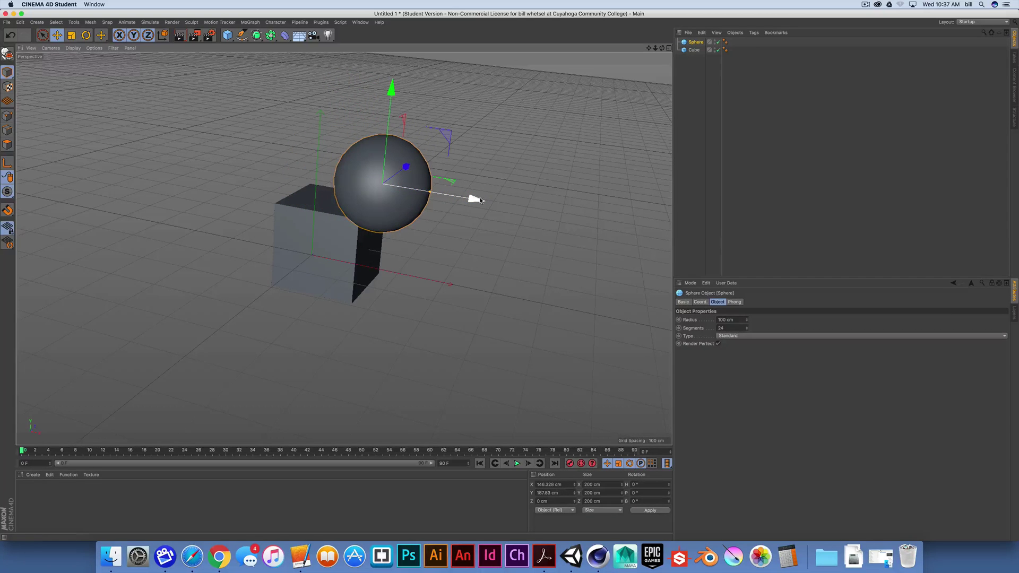
Set the sphere's X position to 0 cm
left_click_drag(560, 485, 510, 482)
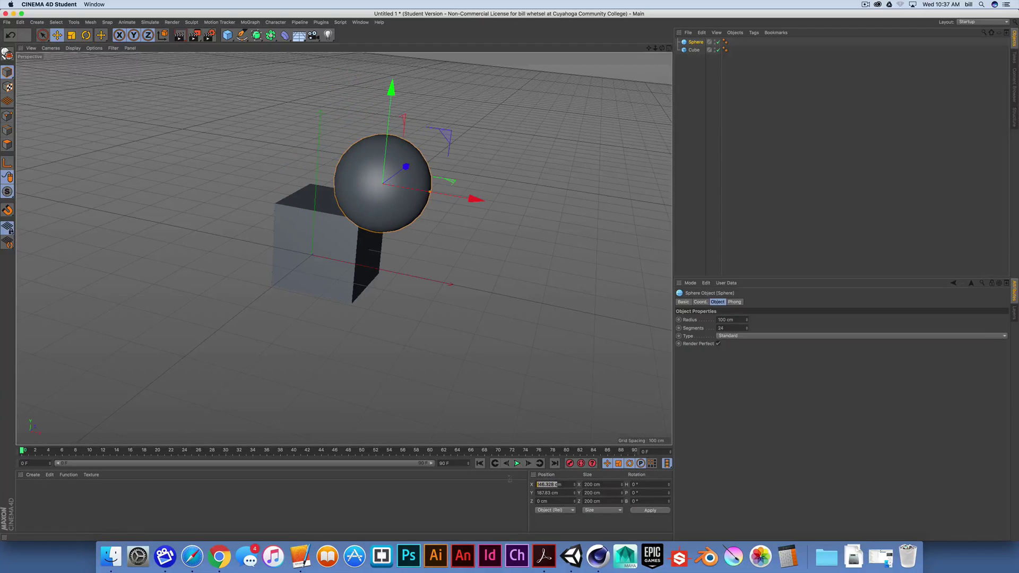
type("0")
key("Return")
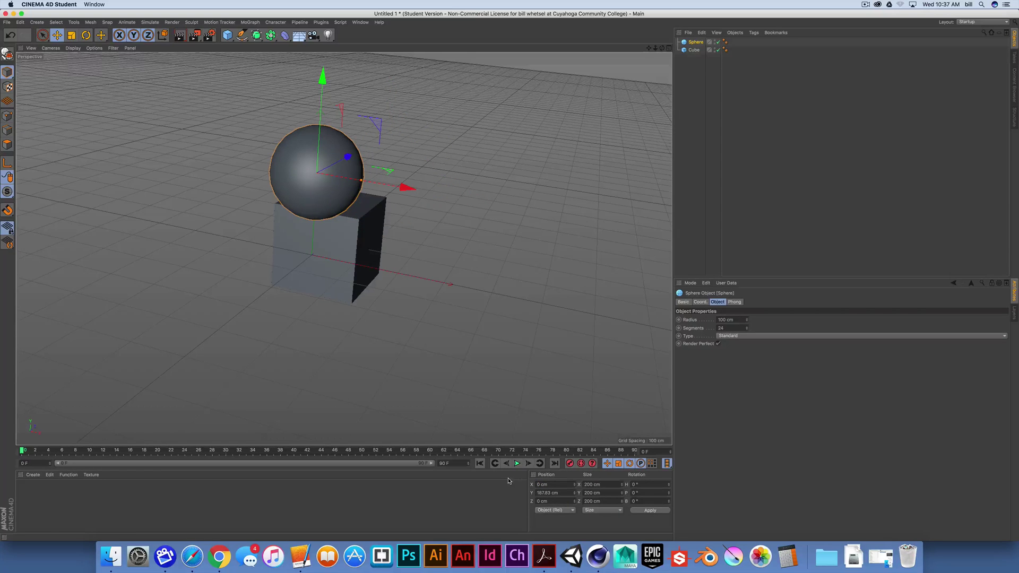
Select the cube and set its Z position to 0 cm
left_click(694, 50)
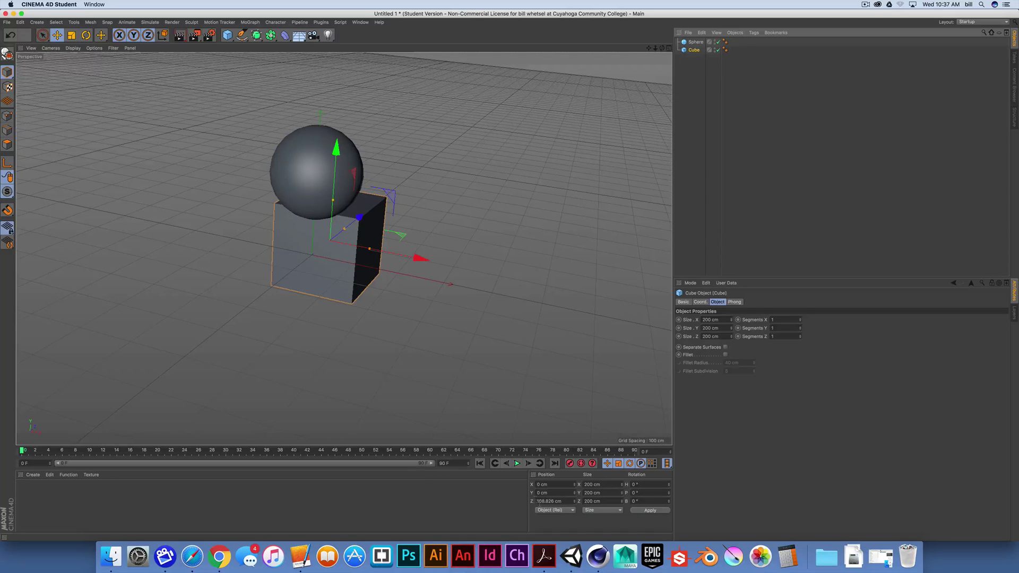
left_click_drag(565, 501, 535, 505)
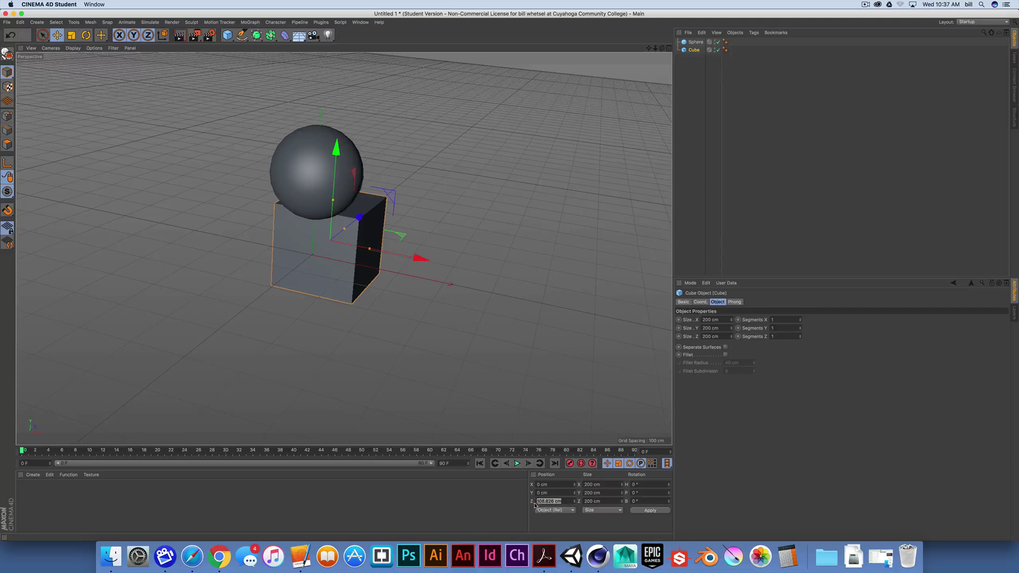
type("0")
key("Return")
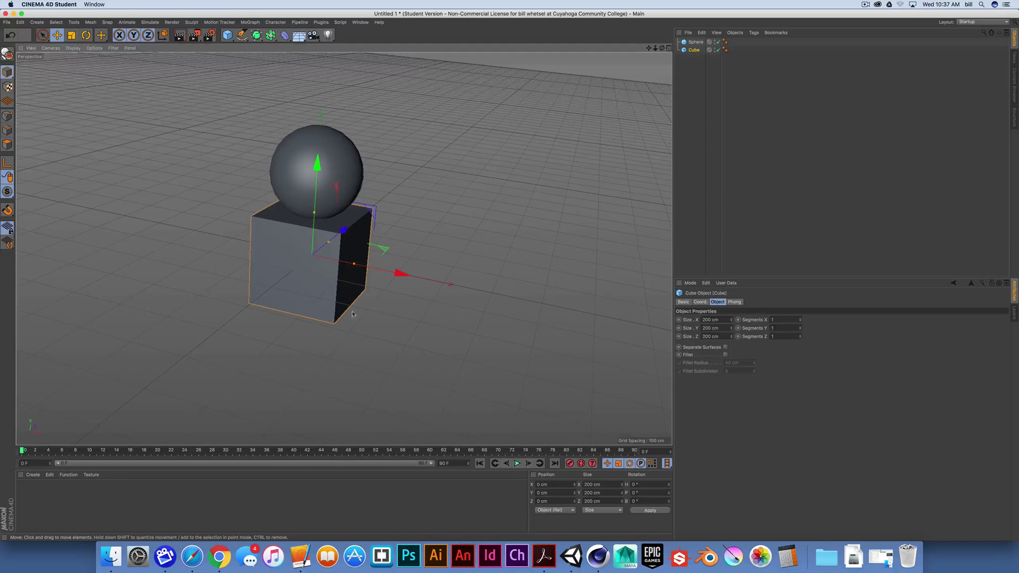
Delete the cube and add a new cube primitive in its place beneath the sphere
key("Delete")
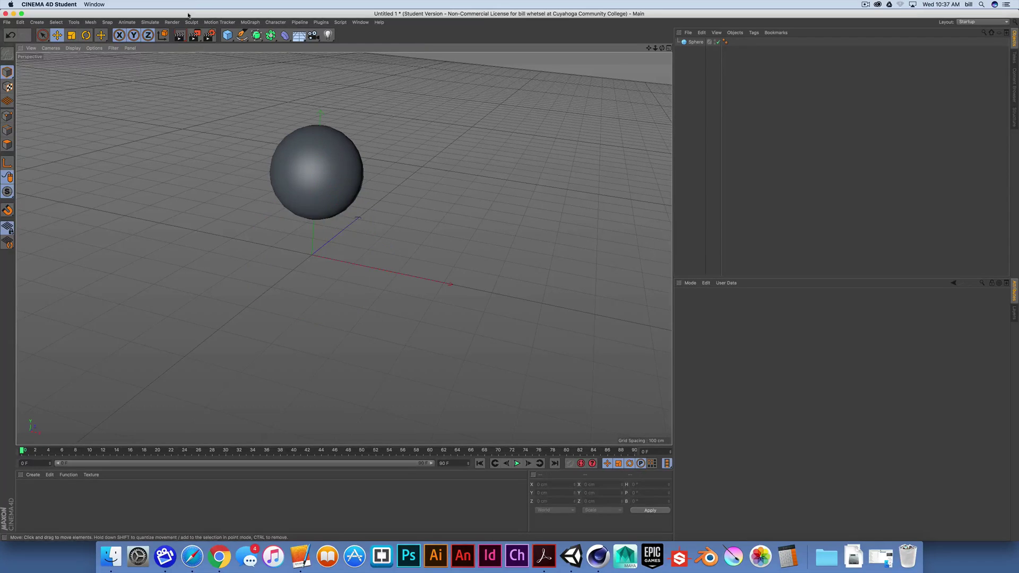
left_click(227, 34)
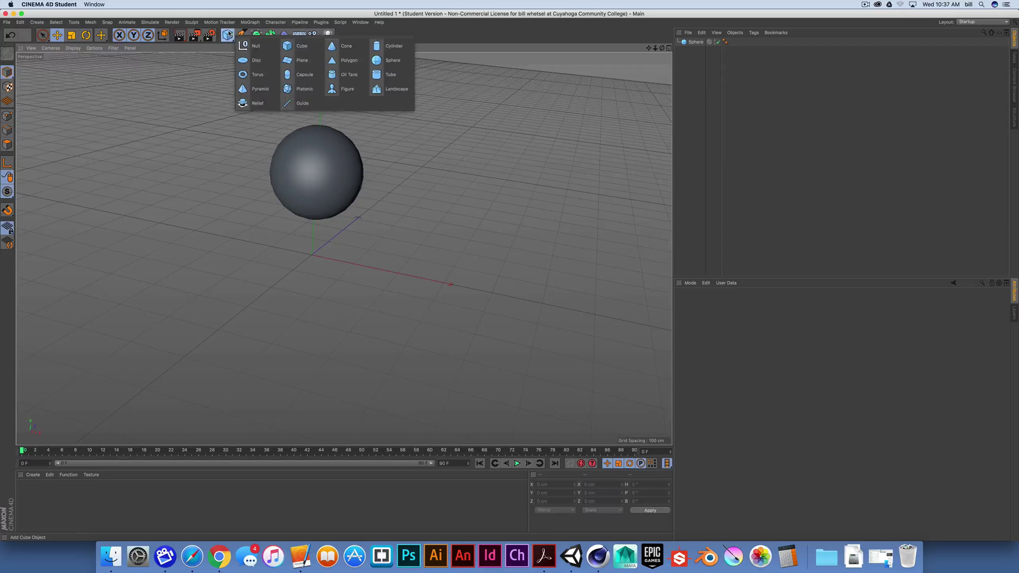
left_click(299, 45)
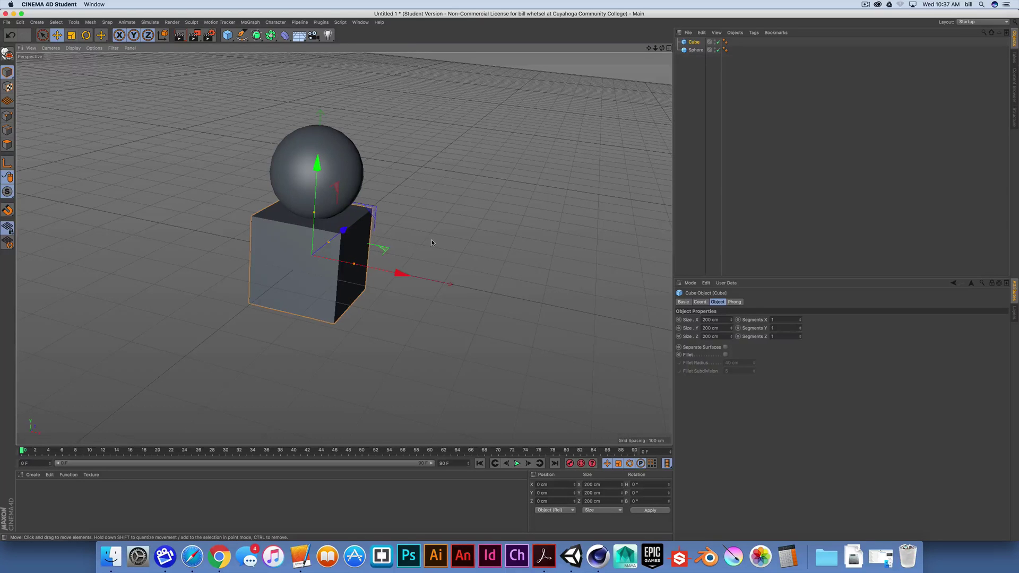
Move the sphere back along the Z axis to about 729 cm and forward to about -474 cm
left_click(696, 51)
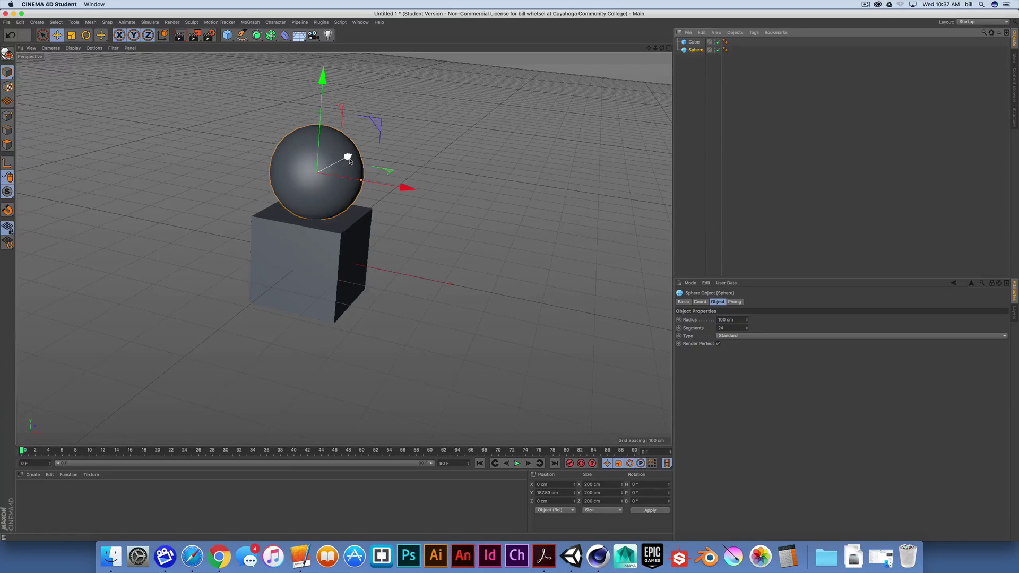
left_click_drag(349, 157, 399, 136)
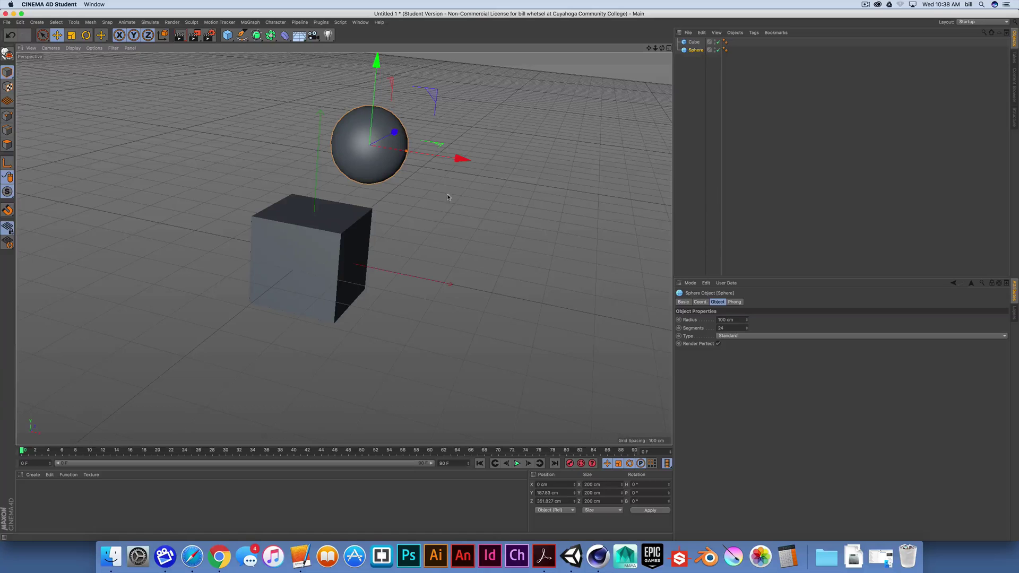
left_click_drag(395, 132, 428, 114)
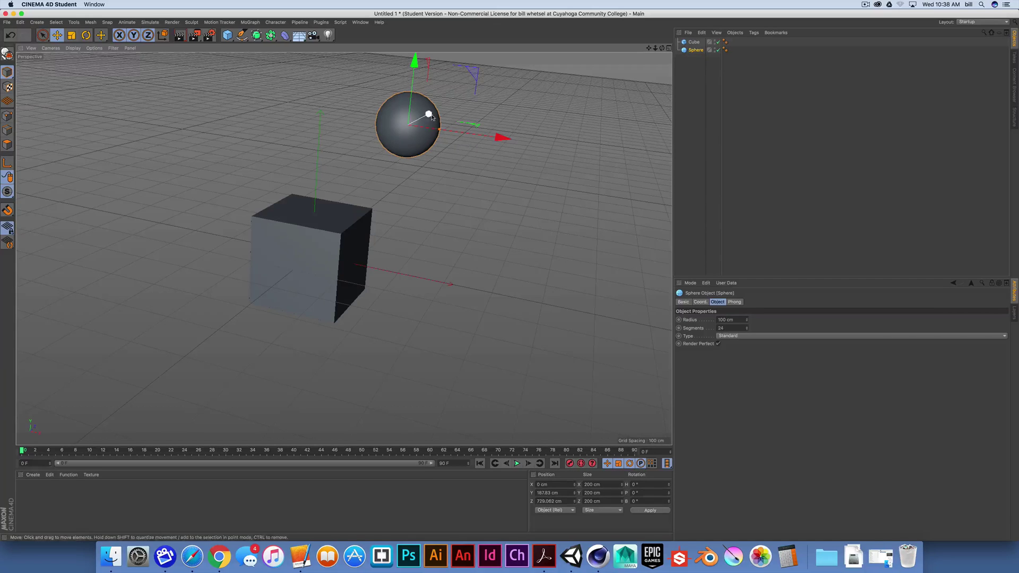
left_click_drag(425, 113, 317, 190)
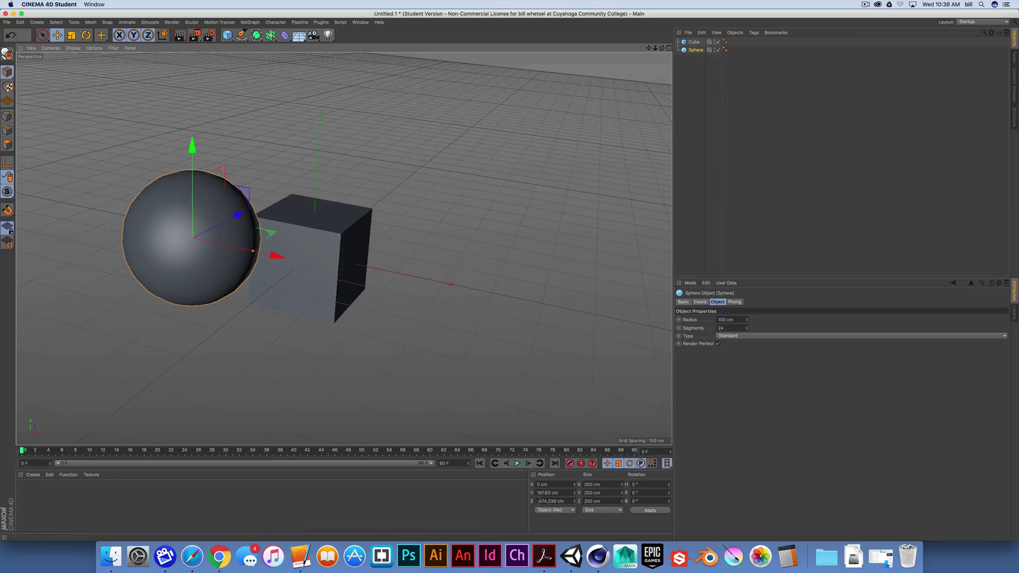
Move the sphere back over the cube along the Z axis and set its Z position to 0 cm
left_click_drag(238, 215, 363, 166)
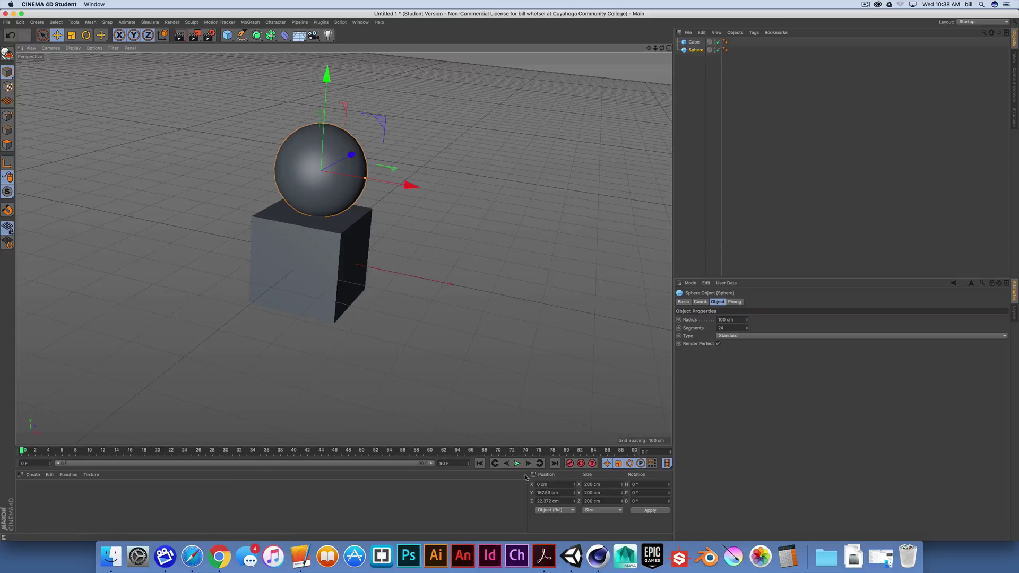
left_click(544, 501)
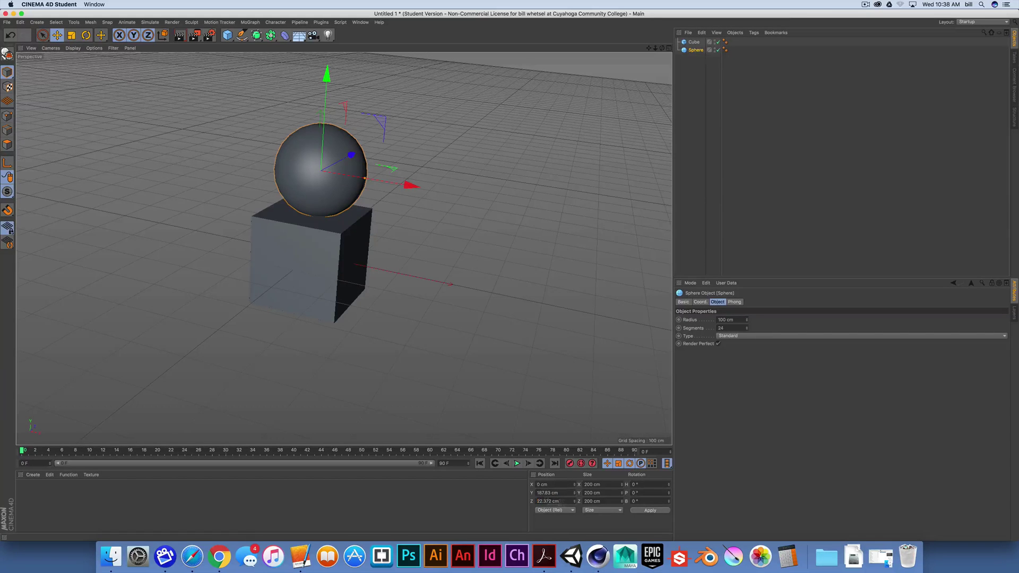
type("0")
key("Return")
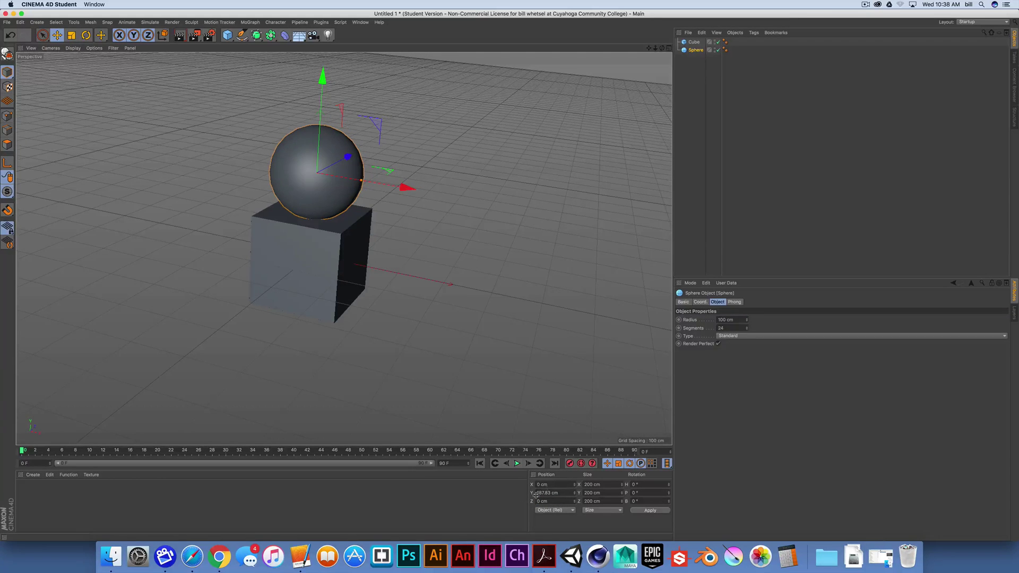
Move the sphere along the X axis to about -12 cm and reset its X position to 0 cm
mouse_move(407, 188)
left_mouse_down()
mouse_move(424, 198)
mouse_move(356, 191)
mouse_move(402, 196)
left_mouse_up()
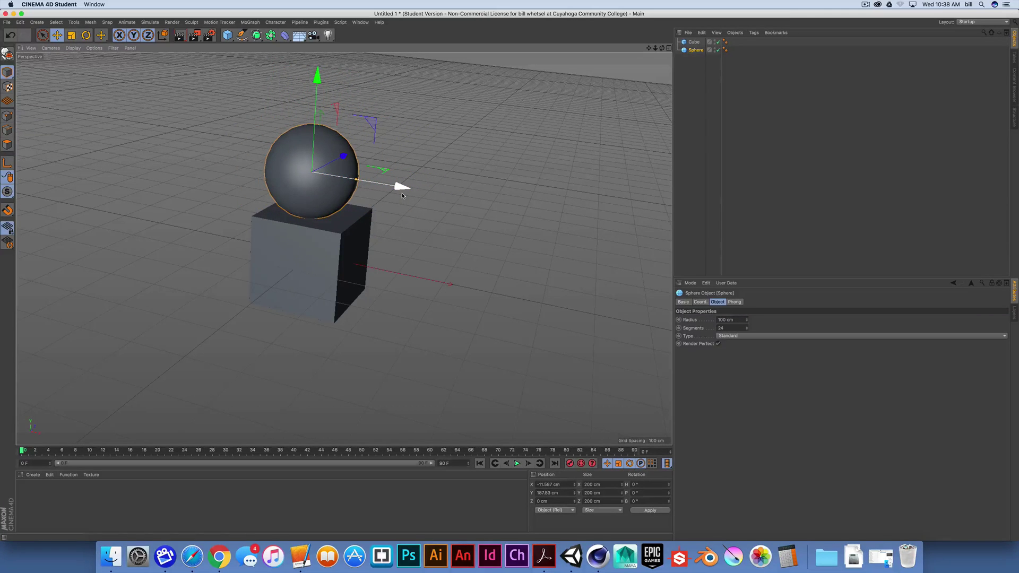
left_click(553, 485)
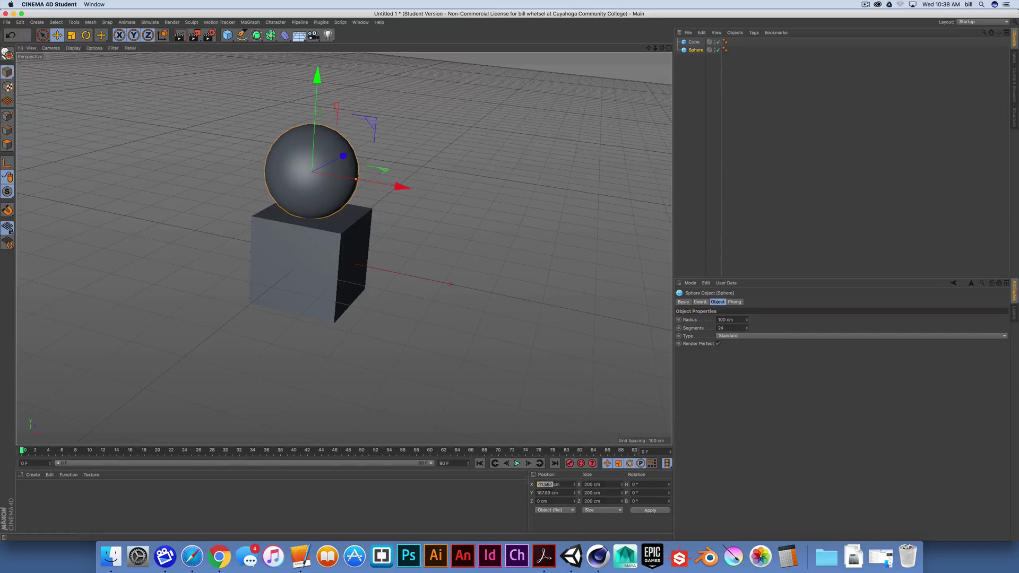
type("0")
key("Return")
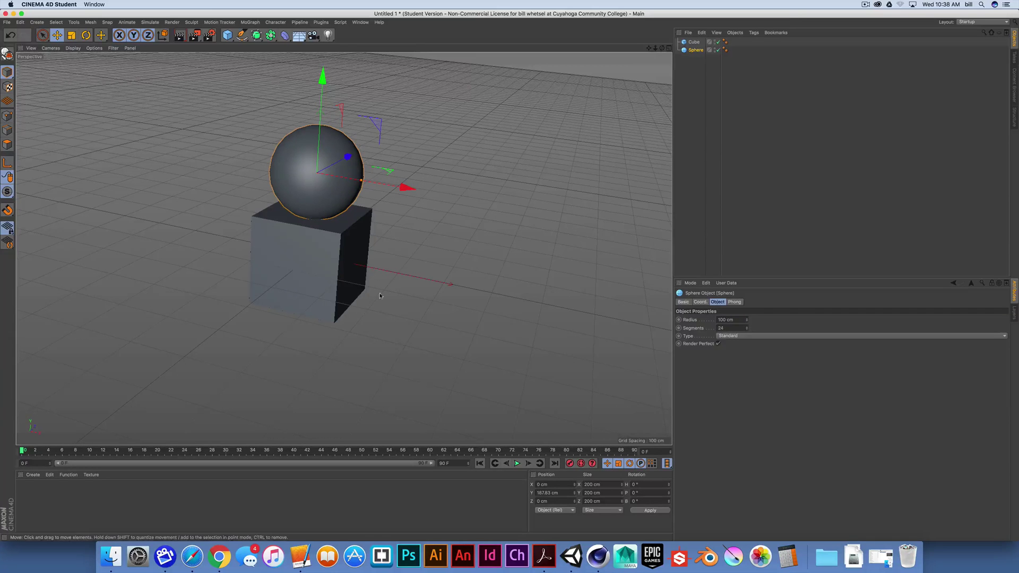
Lower the sphere along the Y axis into the cube to about 84 cm, and try and undo a small freehand move
left_click_drag(354, 246, 368, 241, "alt")
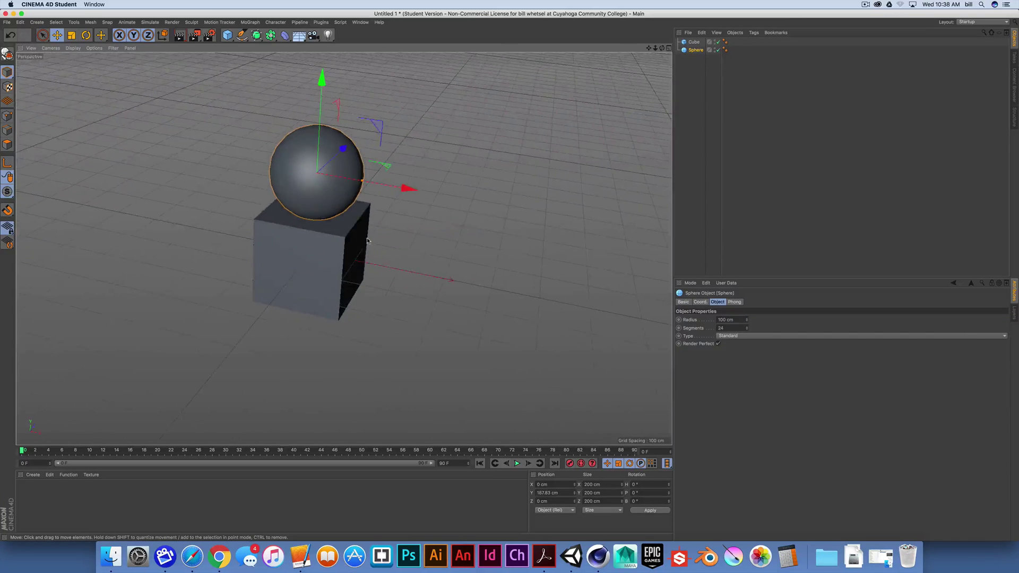
left_click_drag(321, 78, 314, 127)
mouse_move(422, 196)
left_mouse_down("alt")
mouse_move(416, 171)
mouse_move(429, 177)
left_mouse_up("alt")
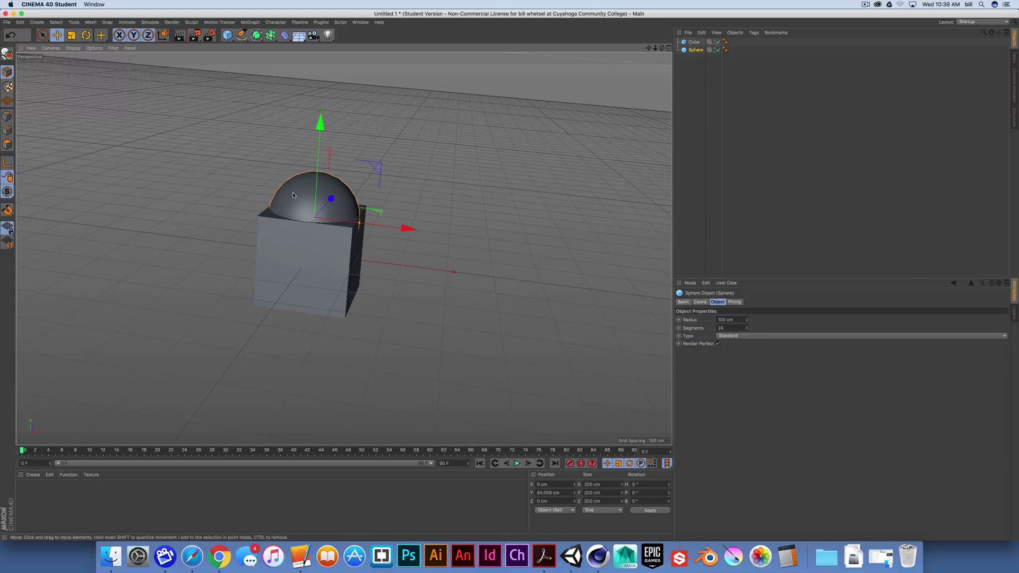
left_click_drag(293, 194, 293, 190)
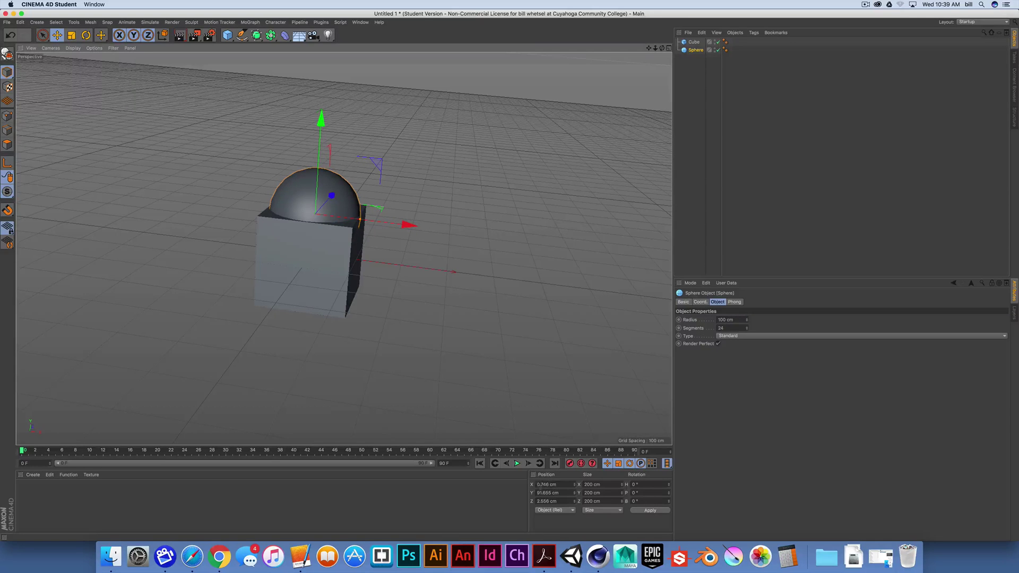
key("super+z")
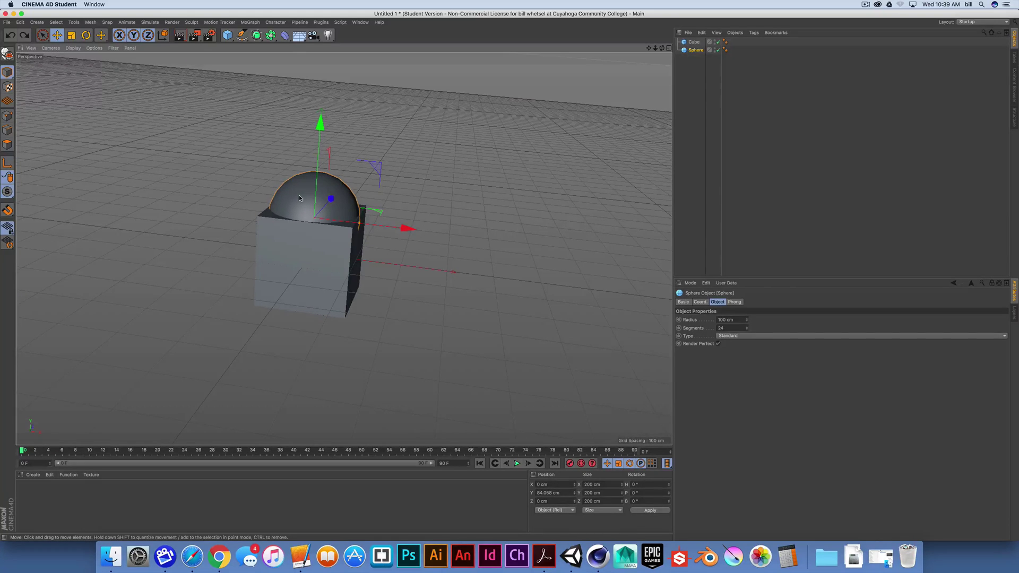
Move the sphere freehand to above the cube, at about X 1 cm, Y 192 cm and Z 35 cm
left_click_drag(299, 195, 306, 146)
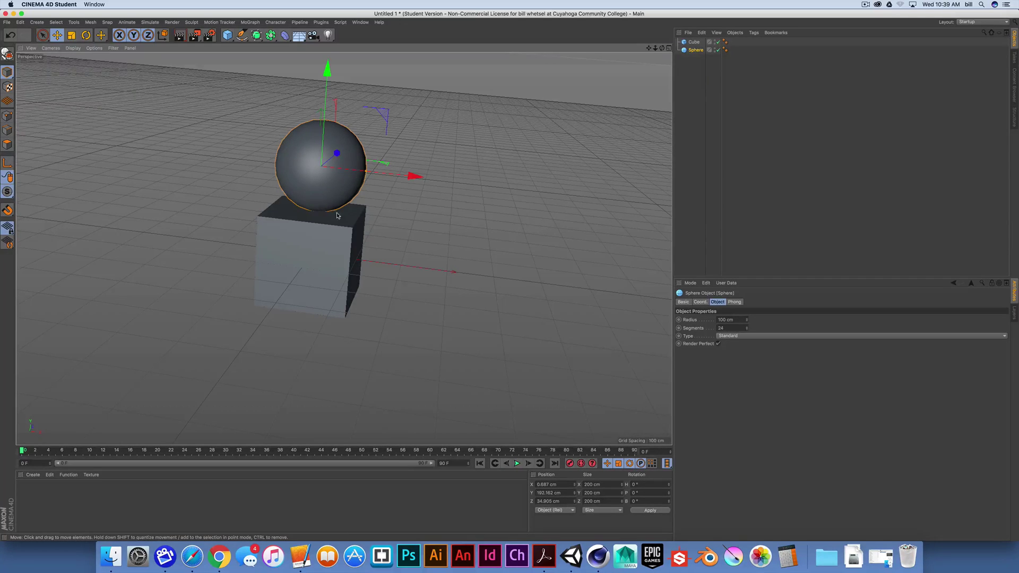
left_click_drag(345, 215, 489, 217, "alt")
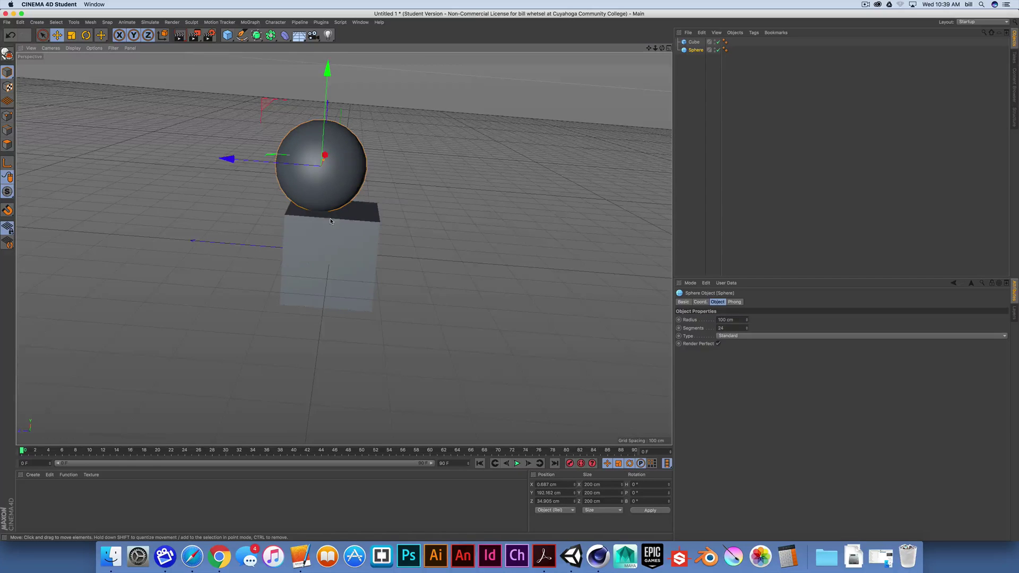
left_click_drag(339, 232, 290, 172, "alt")
Resize the cube to about 171 cm in Z and move it freehand to about X -2 cm, Y -2 cm, Z -6 cm
left_click(339, 247)
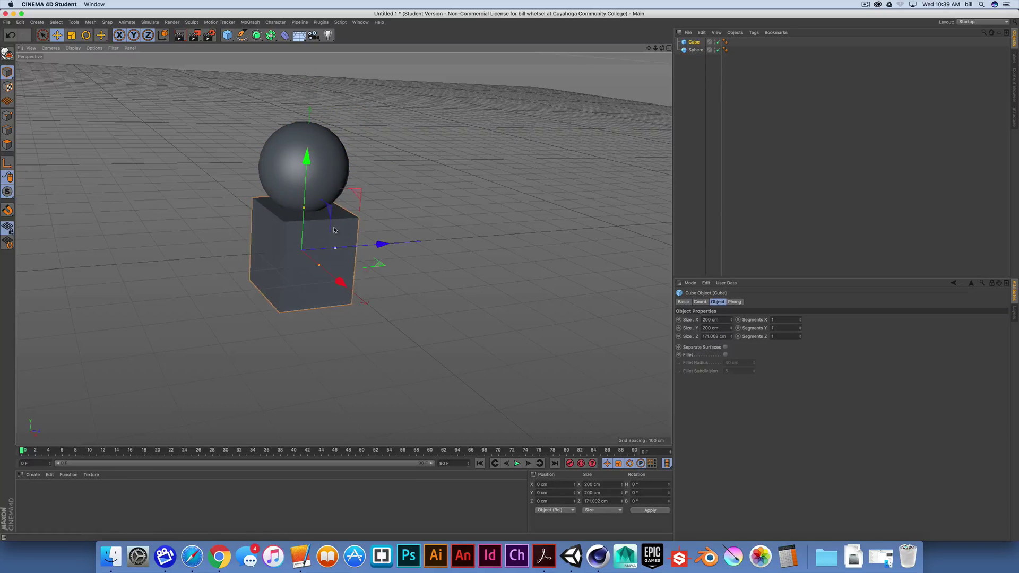
mouse_move(340, 247)
left_mouse_down()
mouse_move(326, 230)
mouse_move(336, 227)
left_mouse_up()
left_click_drag(331, 145, 331, 150)
Add a cone primitive and move it freehand above the sphere to about X -101 cm, Y 320 cm and Z 30 cm
left_click(227, 35)
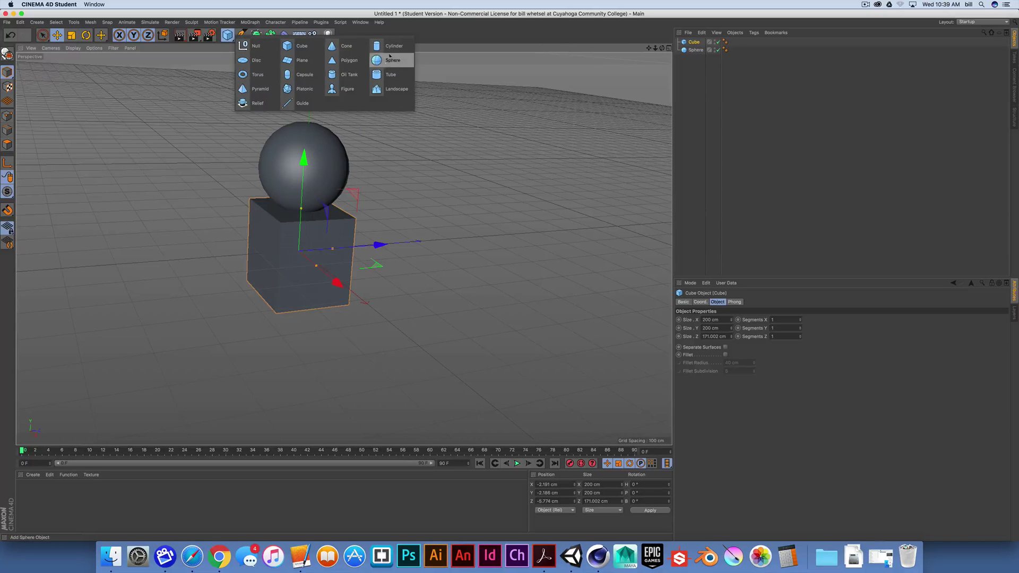
left_click(345, 46)
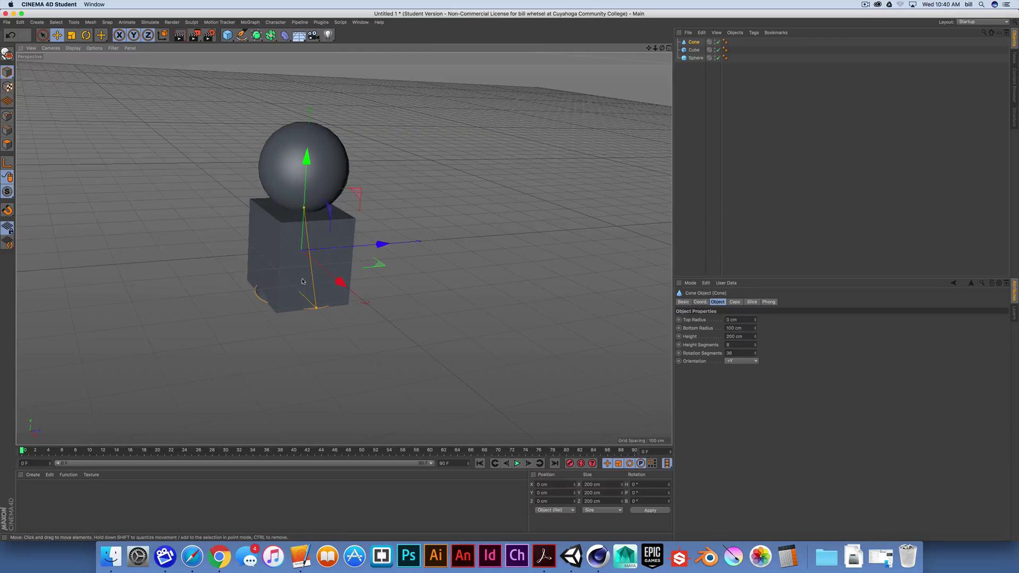
left_click_drag(257, 297, 262, 142)
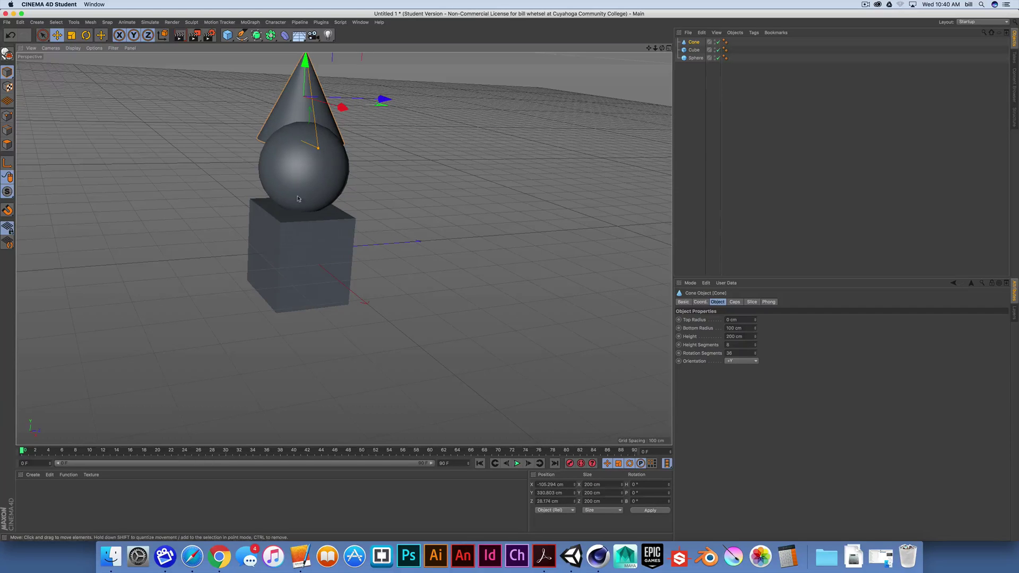
left_click_drag(285, 105, 287, 110)
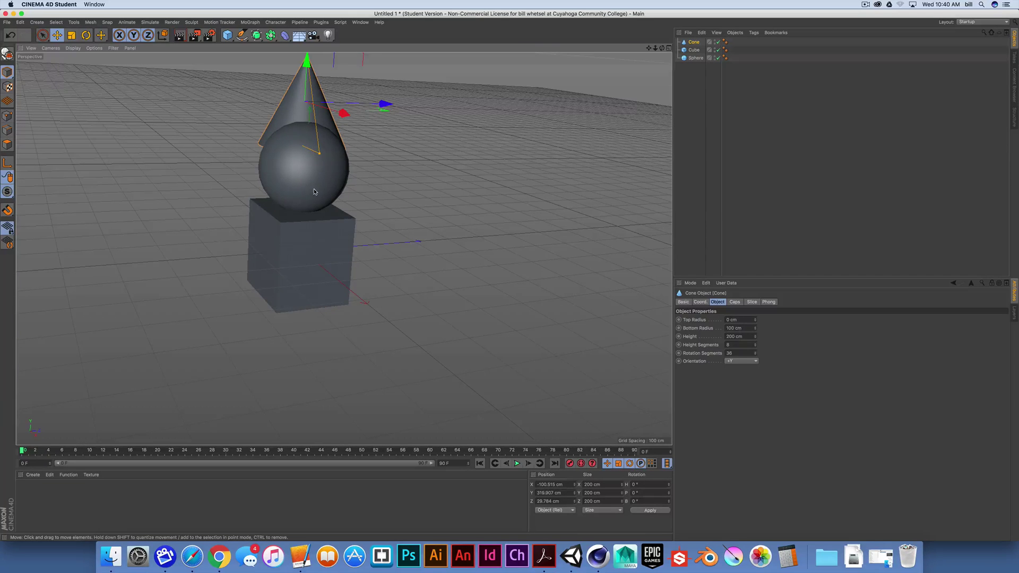
left_click_drag(314, 191, 460, 215, "alt")
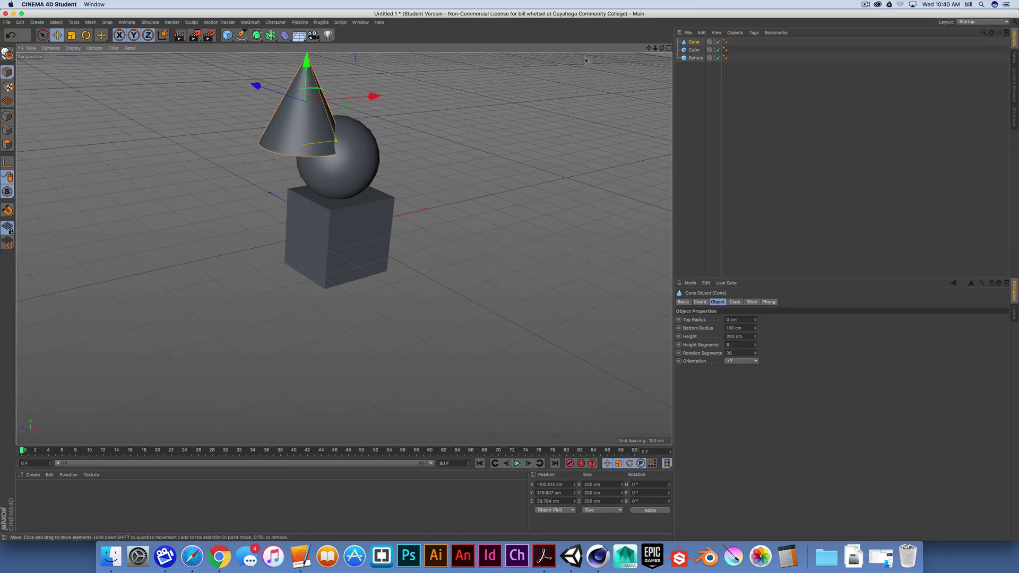
Set the cone's X, Y and Z positions to 0 cm and raise it along the Y axis to about 368 cm
double_click(553, 485)
type("0")
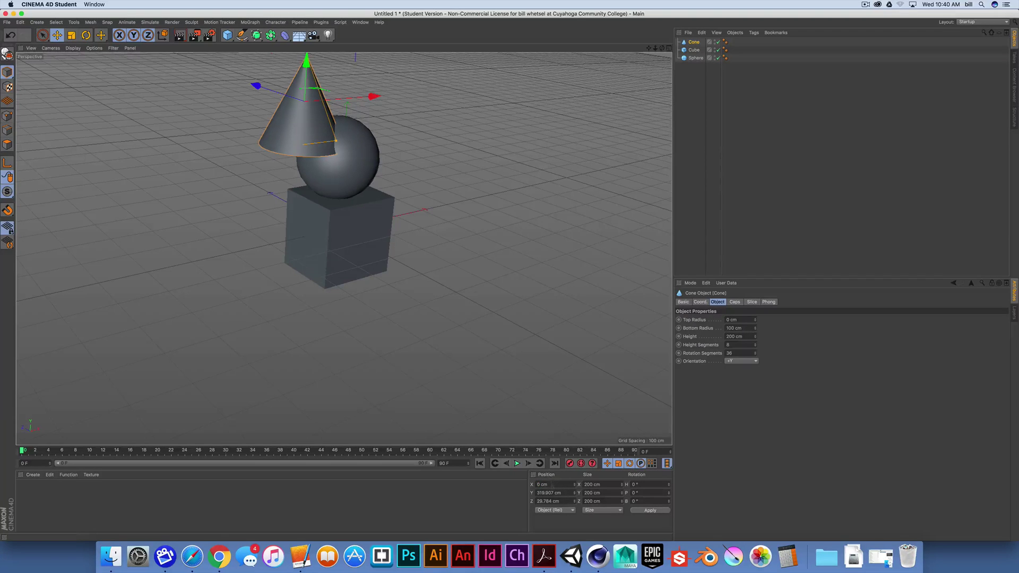
double_click(549, 501)
type("0")
double_click(563, 485)
type("0")
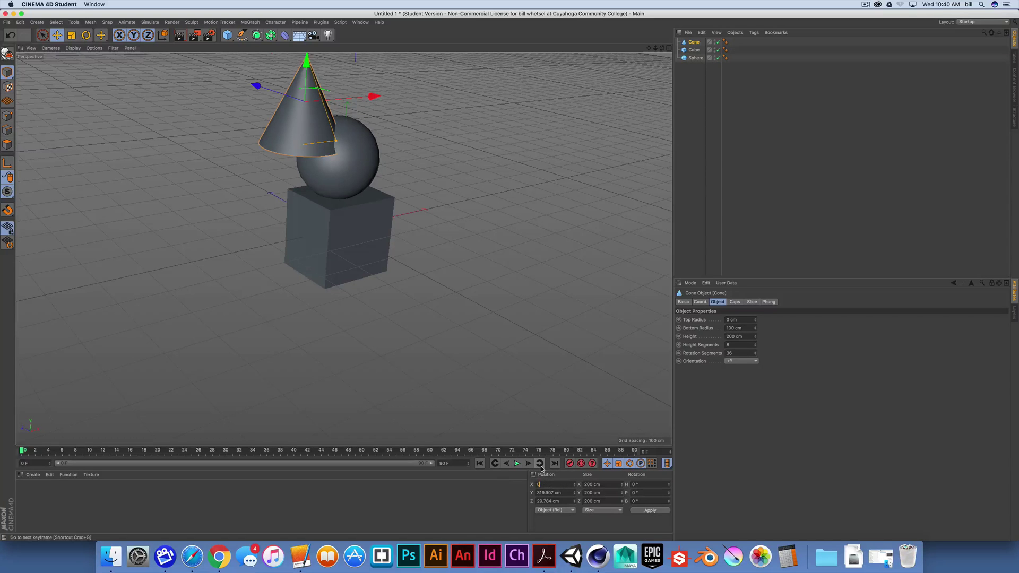
key("Tab")
type("0")
key("Tab")
type("0")
left_click(658, 510)
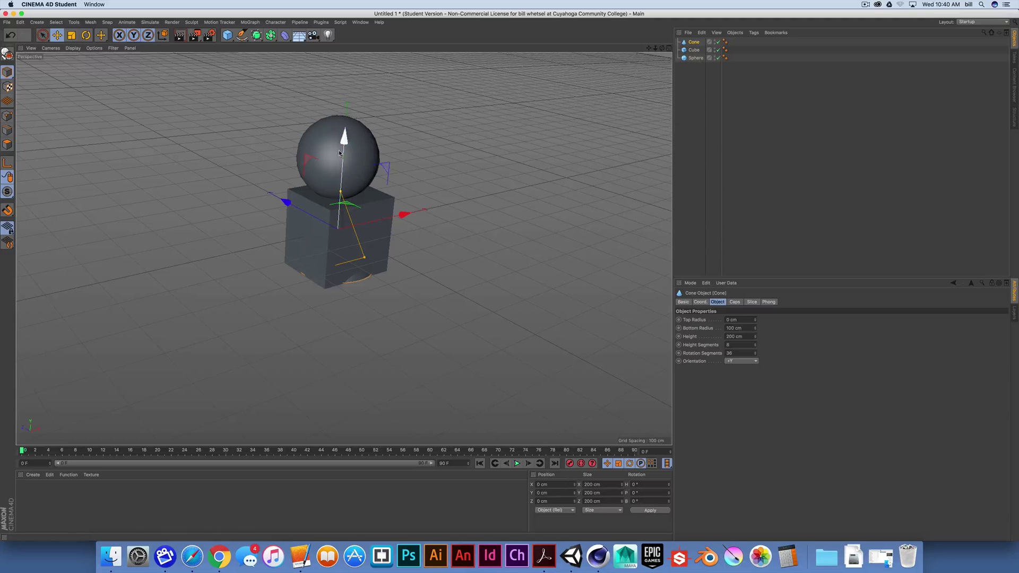
left_click_drag(345, 142, 355, 6)
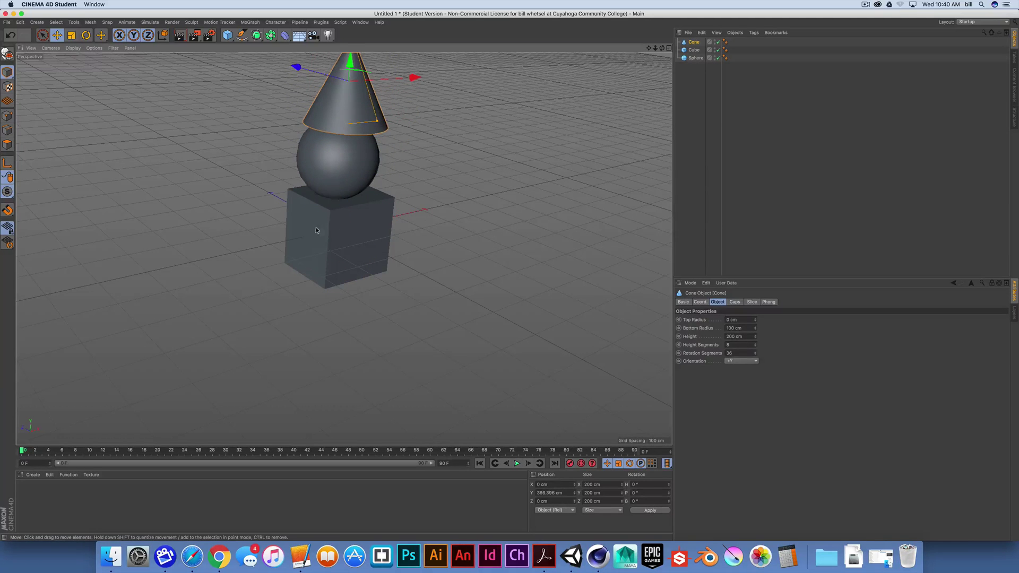
Select the sphere and set its X and Z positions to 0 cm
left_click(323, 161)
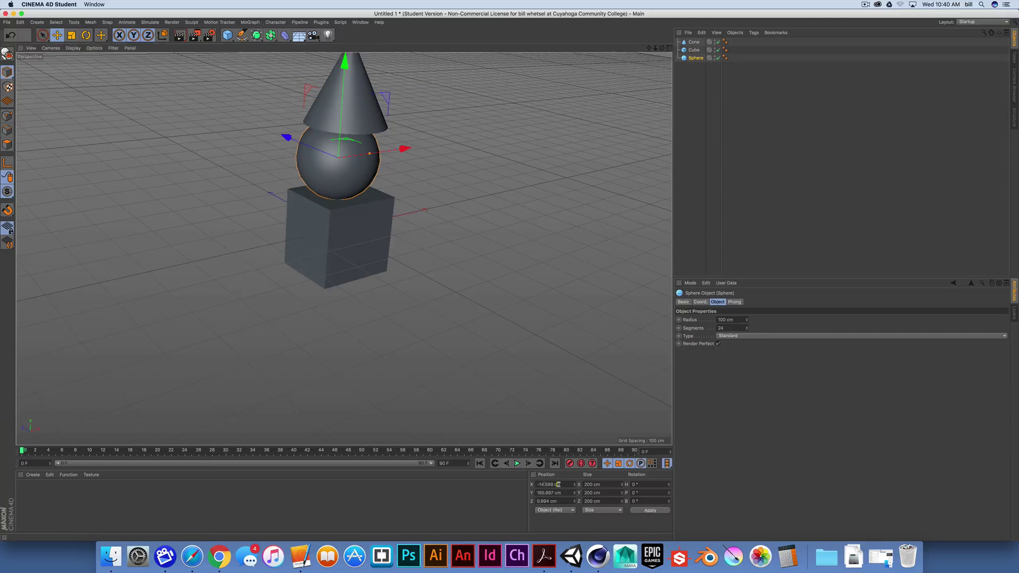
left_click(555, 484)
type("0")
key("Return")
left_click(559, 501)
type("0")
left_click(645, 510)
Select the cube and examine the stacked cube, sphere and cone from several angles
left_click(333, 227)
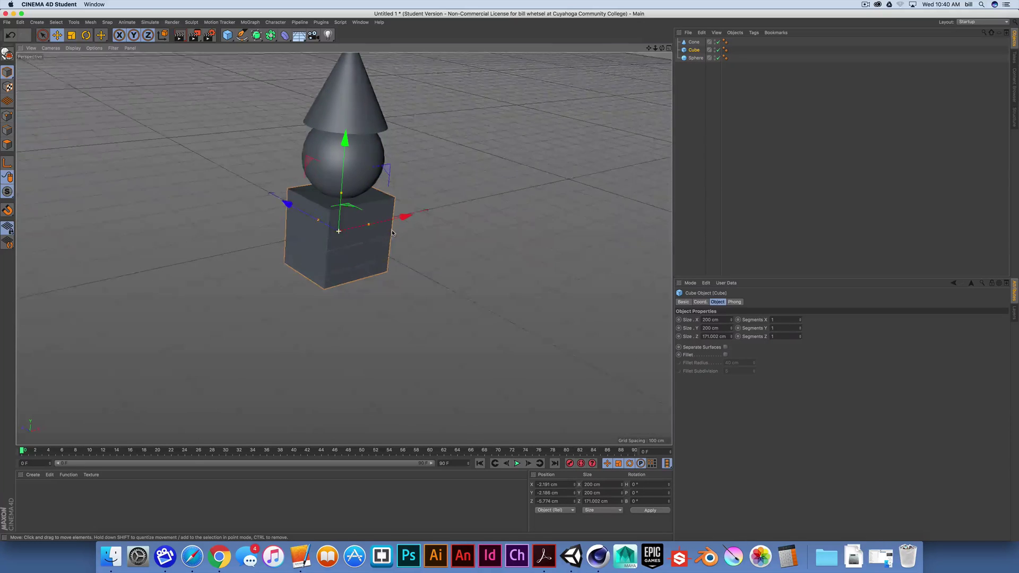
left_click_drag(391, 231, 347, 211, "alt")
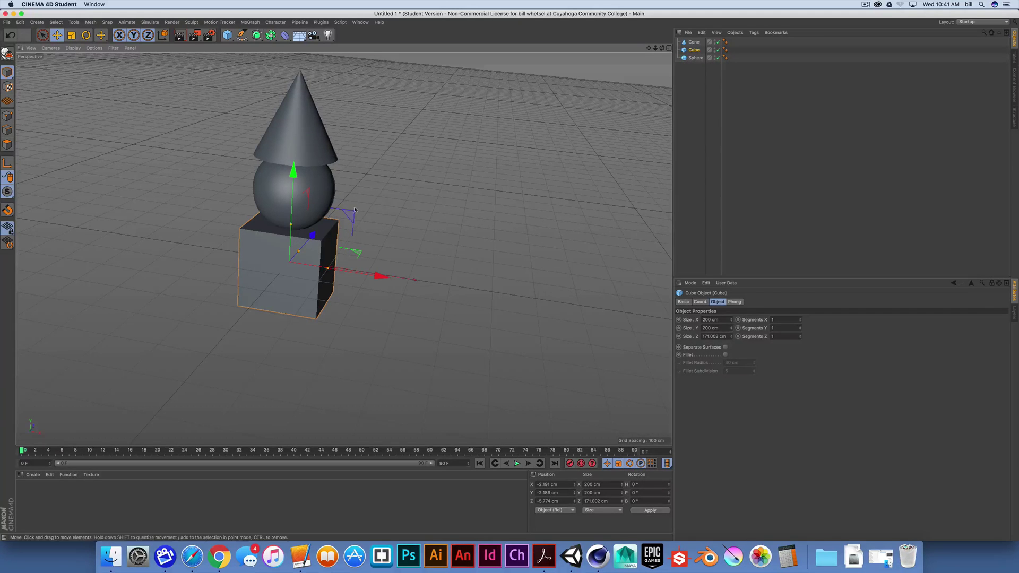
left_click_drag(379, 186, 335, 191, "alt")
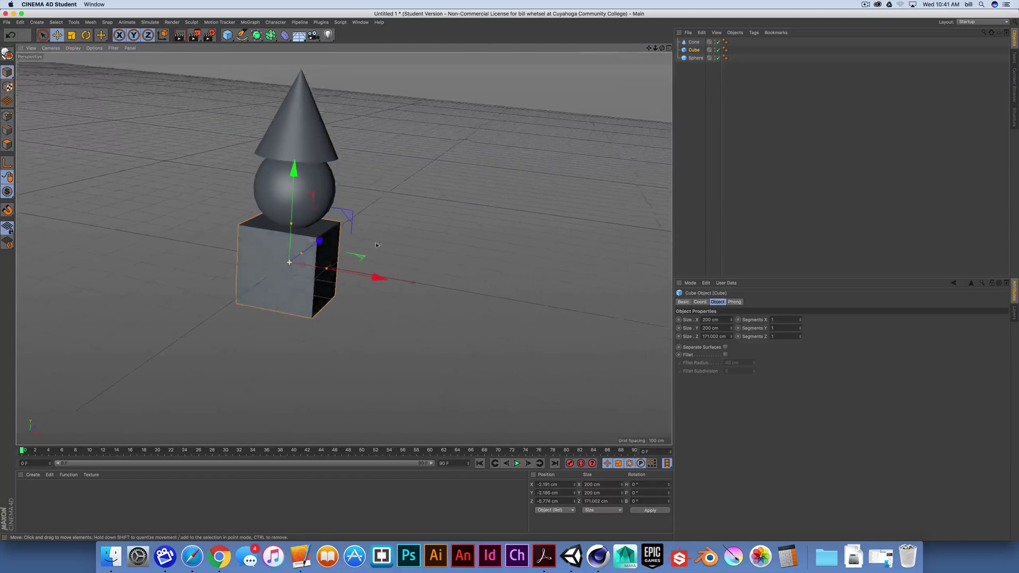
left_click_drag(351, 229, 325, 240, "alt")
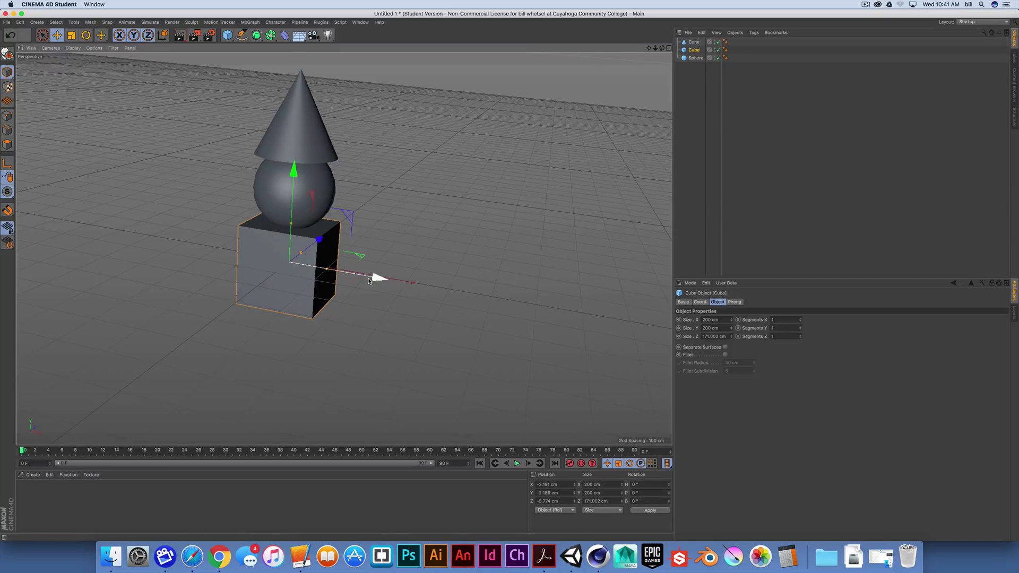
mouse_move(370, 281)
left_mouse_down("alt")
mouse_move(440, 291)
mouse_move(488, 280)
mouse_move(384, 285)
left_mouse_up("alt")
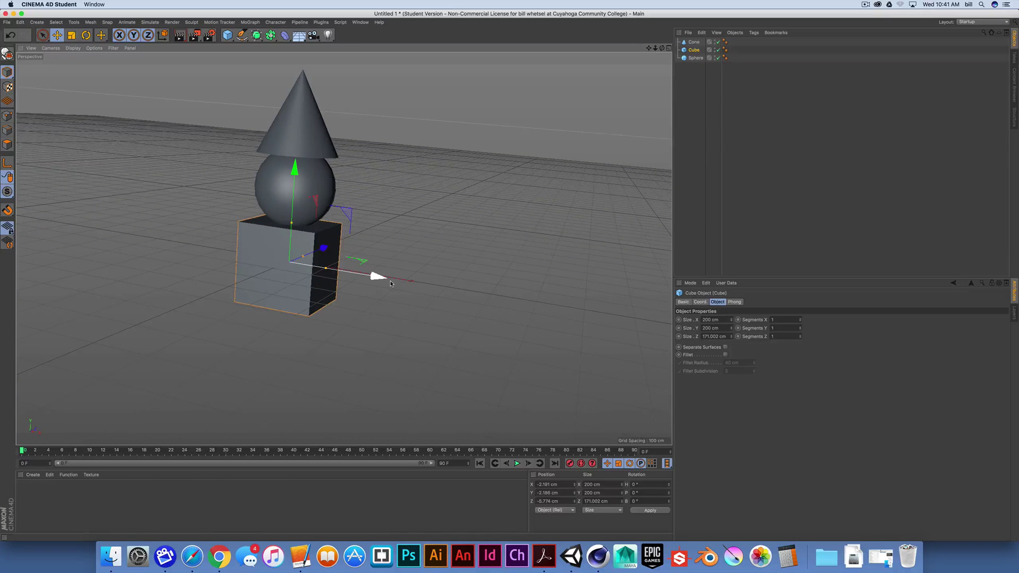